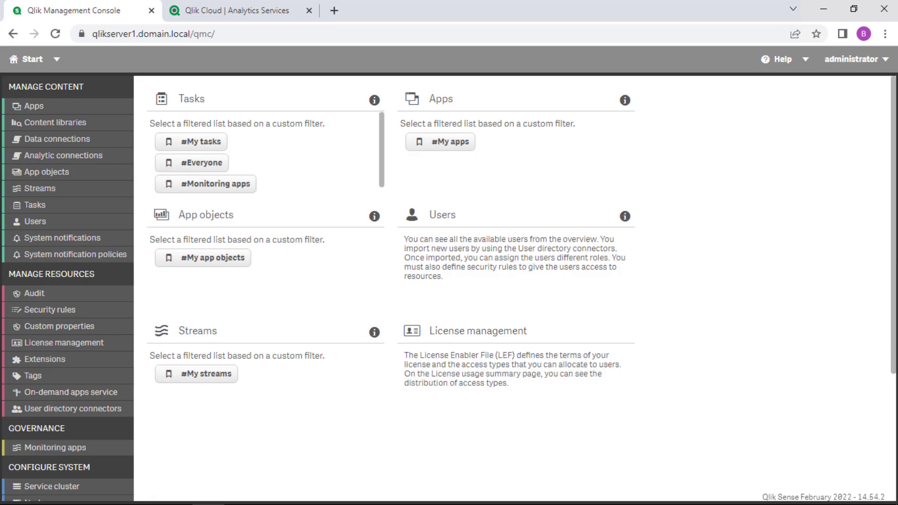
Set up a new cloud distribution deployment and name it MyDeployment EU
scroll(52, 388, down, 4)
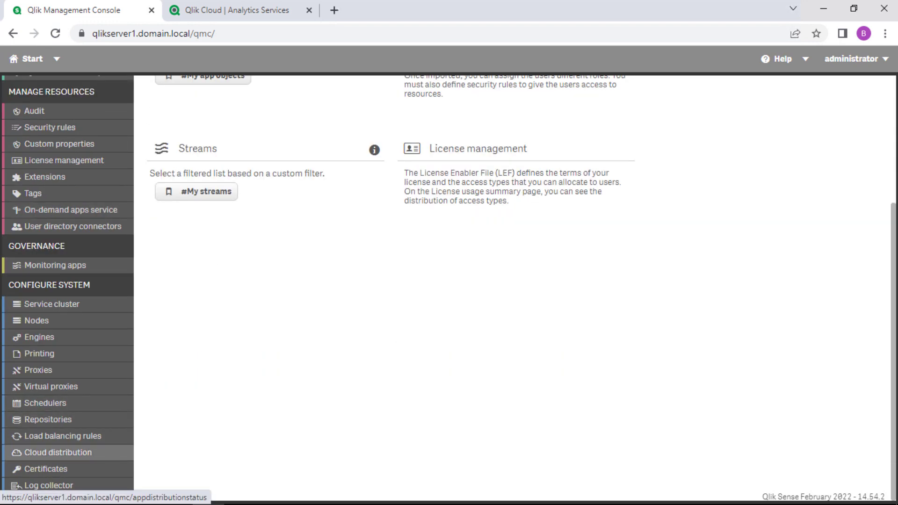
click(58, 453)
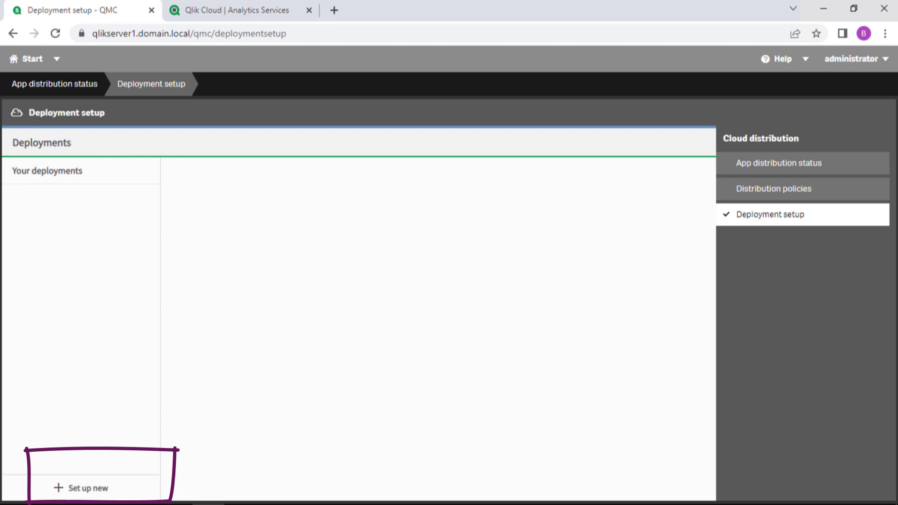
click(81, 489)
click(436, 254)
text(MyDeployment EU)
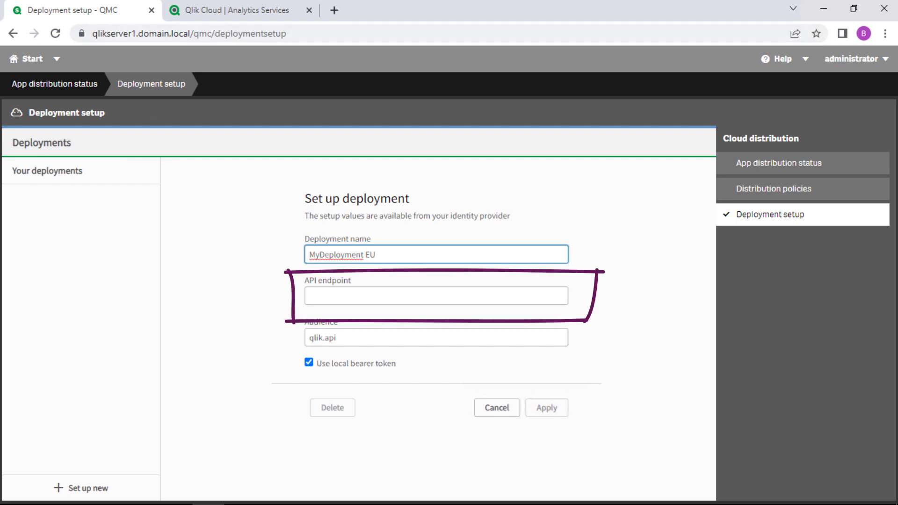
click(236, 10)
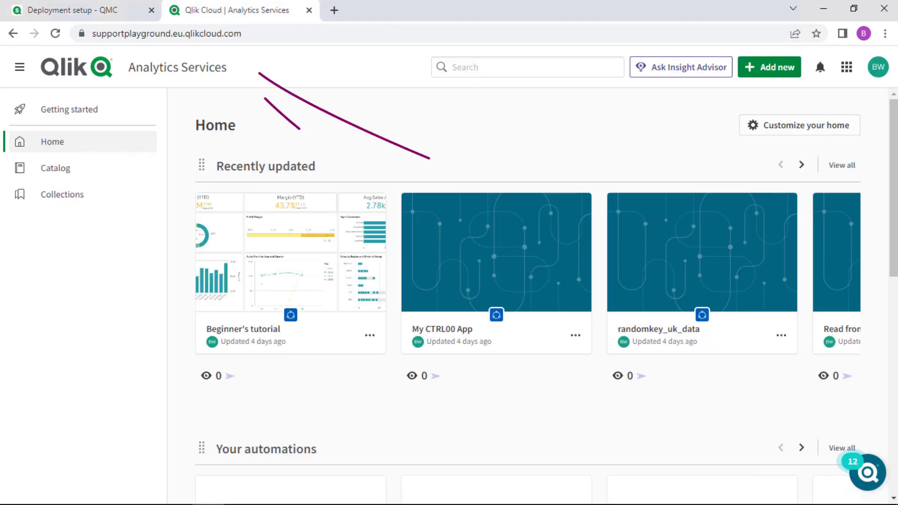
drag(242, 33, 91, 34)
key(ctrl+c)
click(73, 11)
click(436, 296)
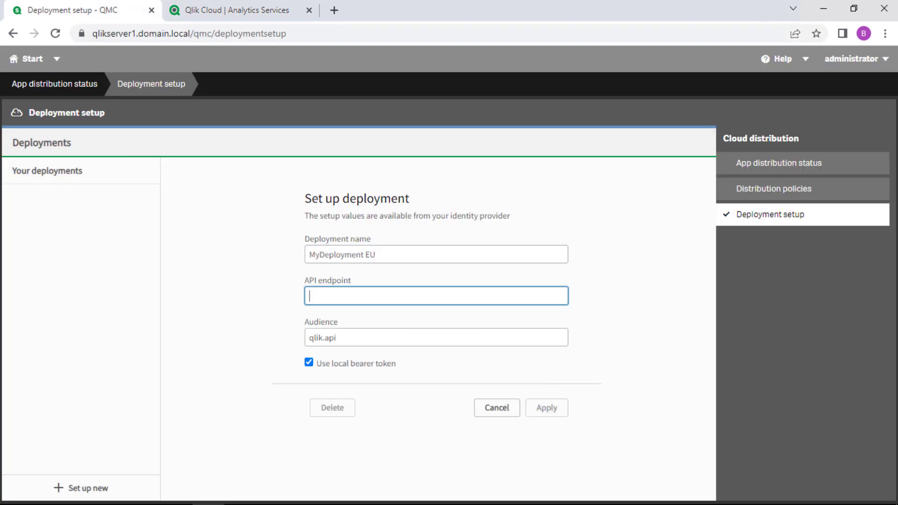
key(ctrl+v)
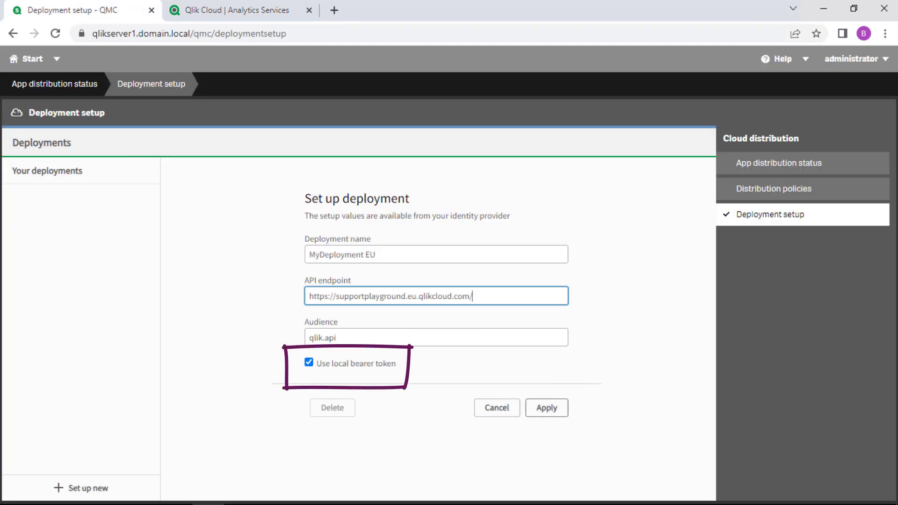
click(547, 408)
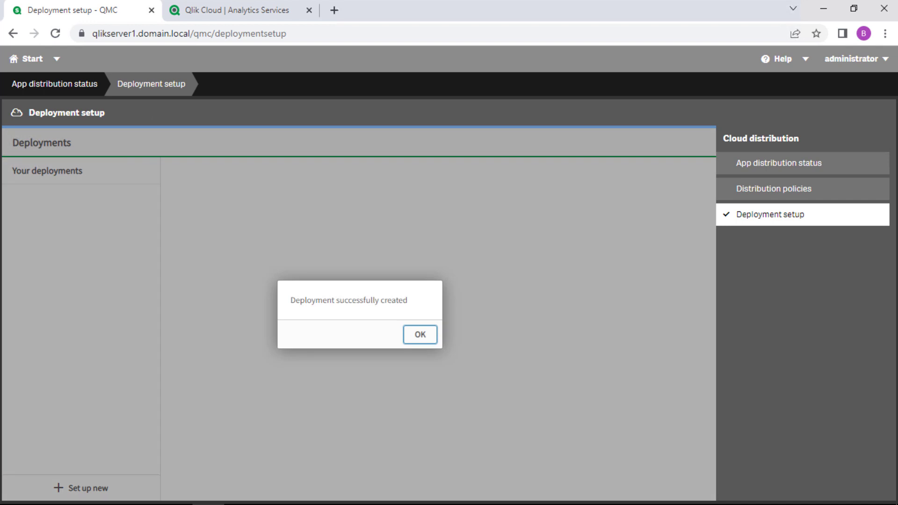
click(420, 334)
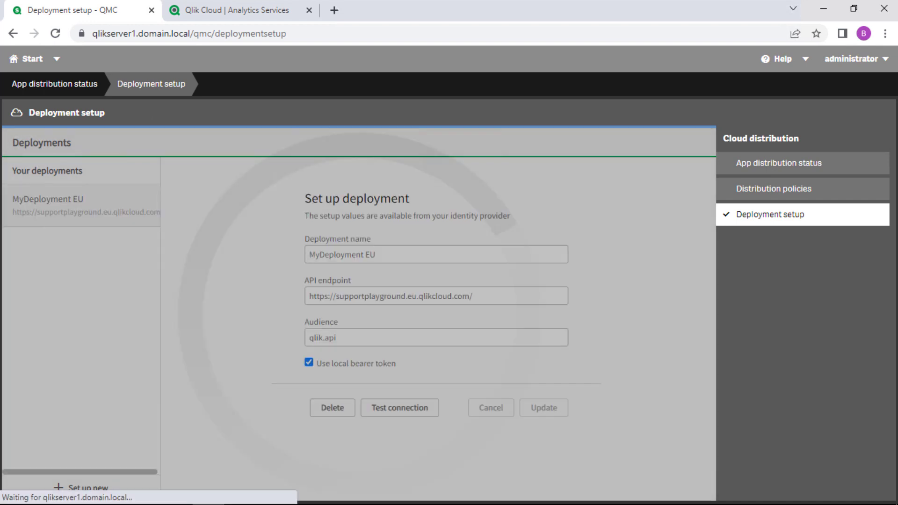
Copy the deployment's local bearer token and open the identity provider configuration in the Qlik Cloud Management Console
scroll(436, 330, down, 3)
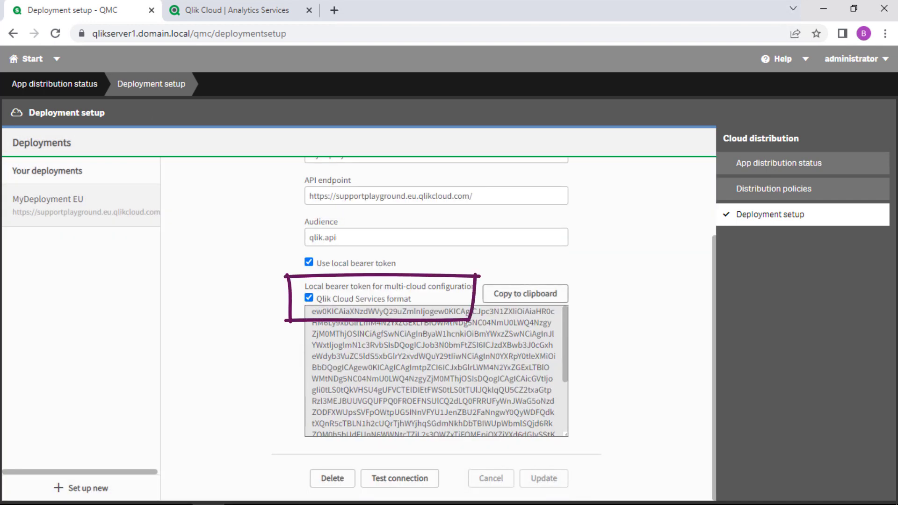
click(526, 294)
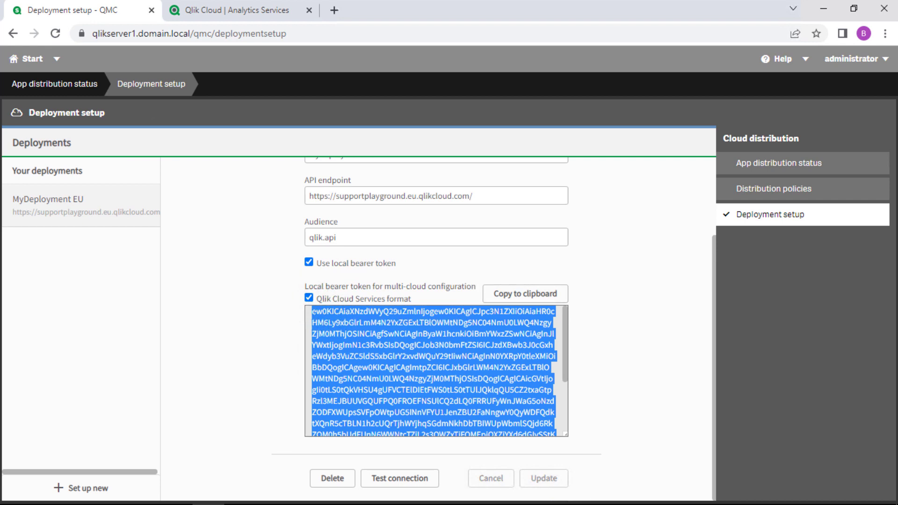
click(237, 10)
click(847, 67)
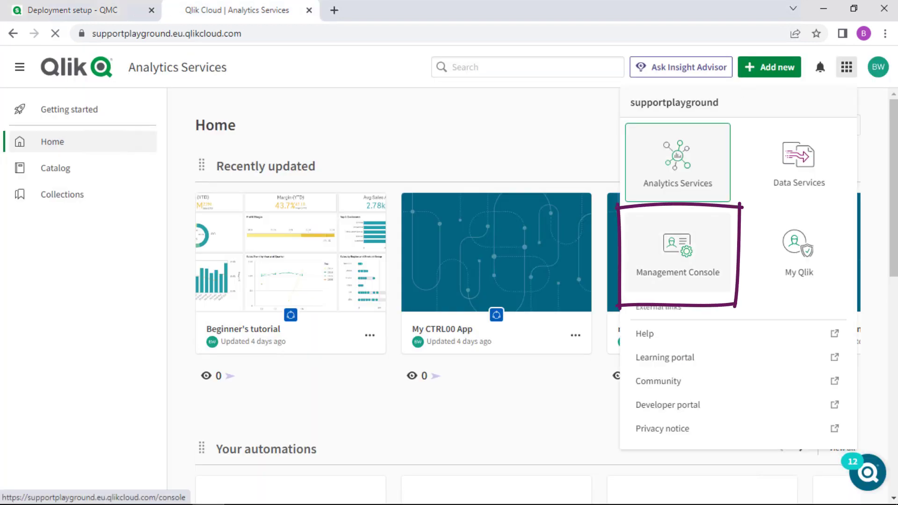
click(678, 252)
scroll(77, 451, down, 5)
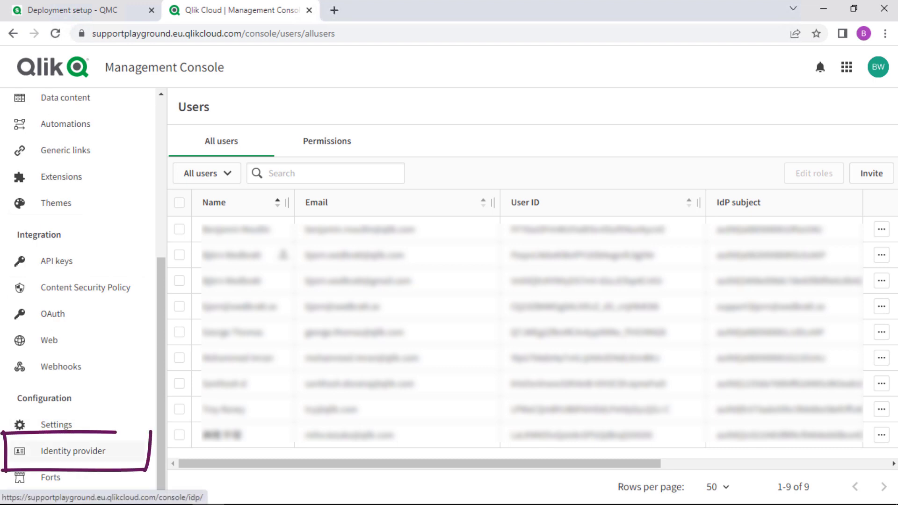
click(73, 452)
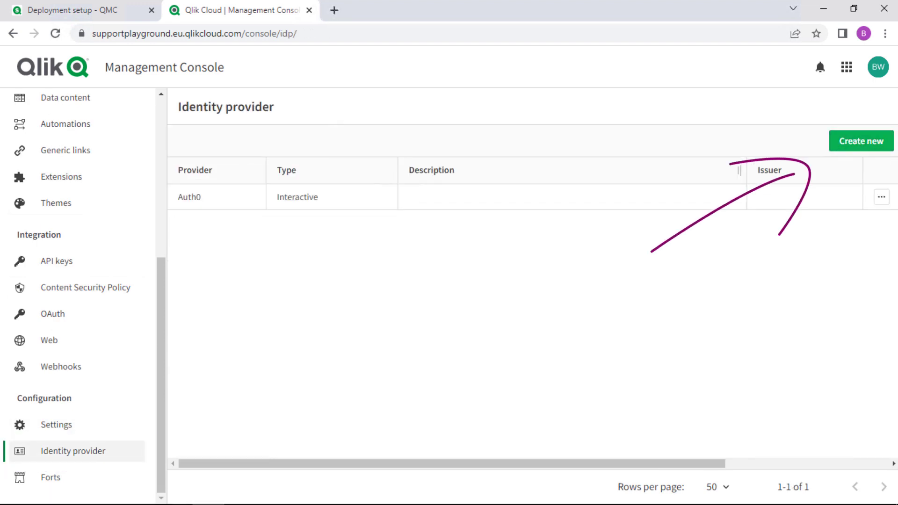
Configure a new Multi-cloud identity provider with the description "My deployment in EU" and paste in the local bearer token
click(861, 141)
click(664, 197)
click(627, 268)
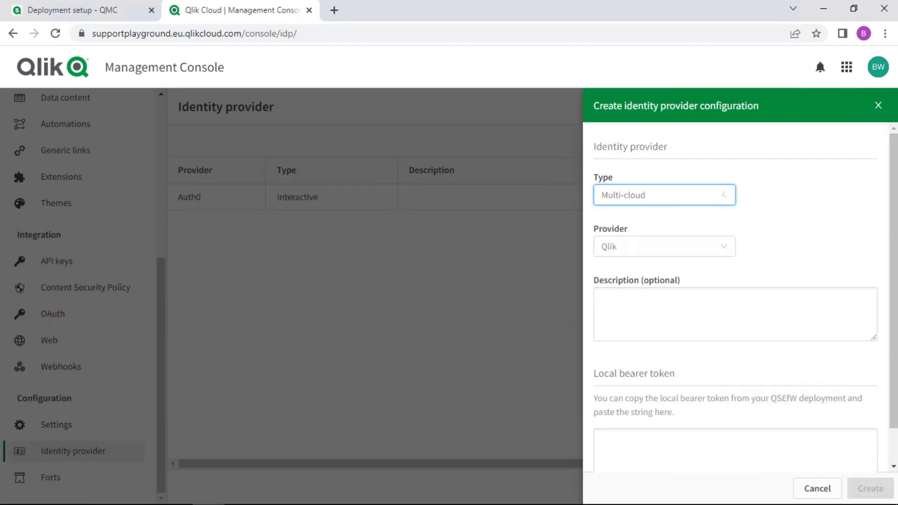
key(Tab)
text(My deployment in EU)
key(Tab)
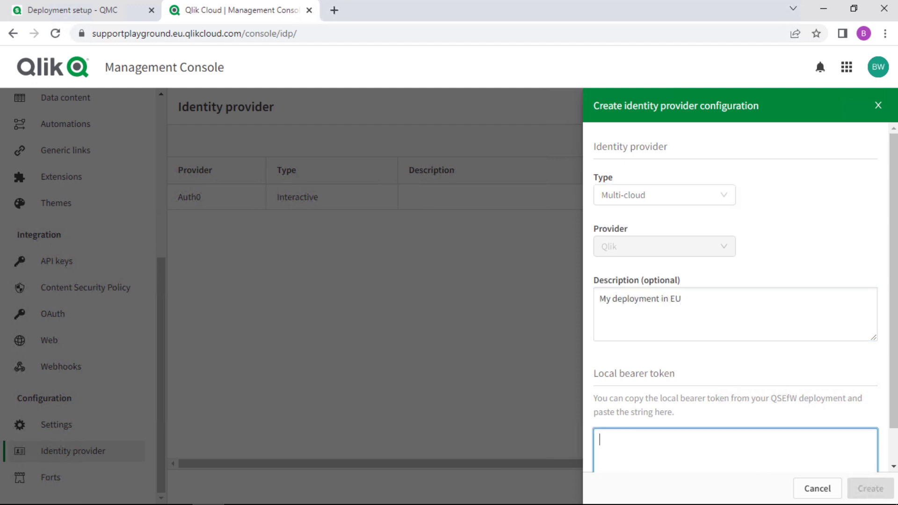
key(ctrl+v)
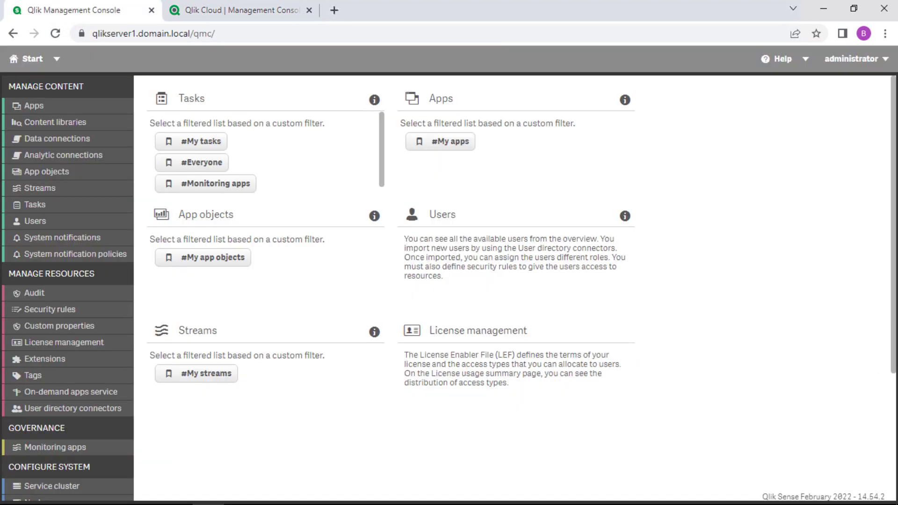
Test the connection of the MyDeployment EU deployment in the Qlik Sense server's cloud distribution setup
scroll(58, 449, down, 5)
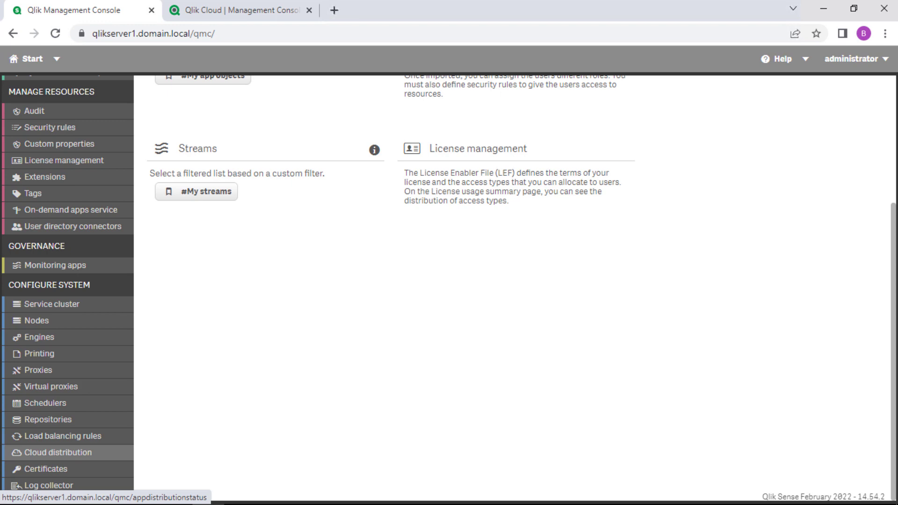
click(59, 453)
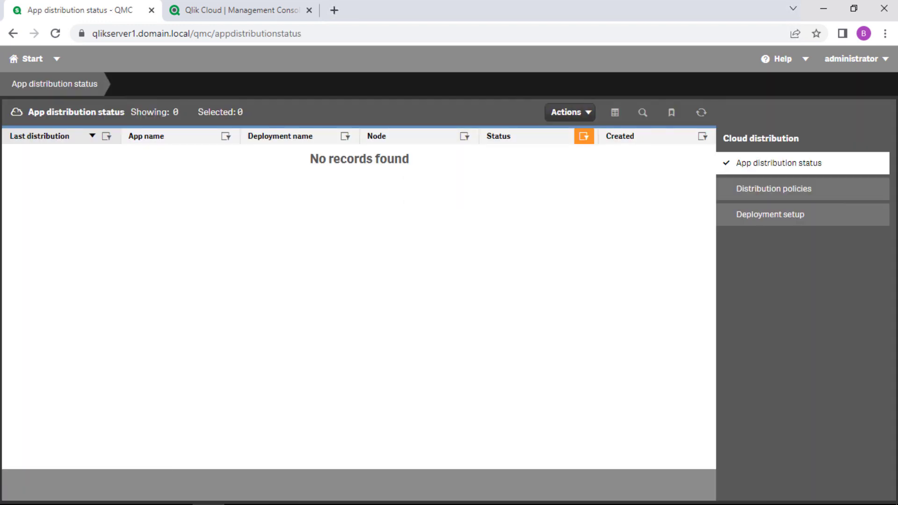
click(770, 214)
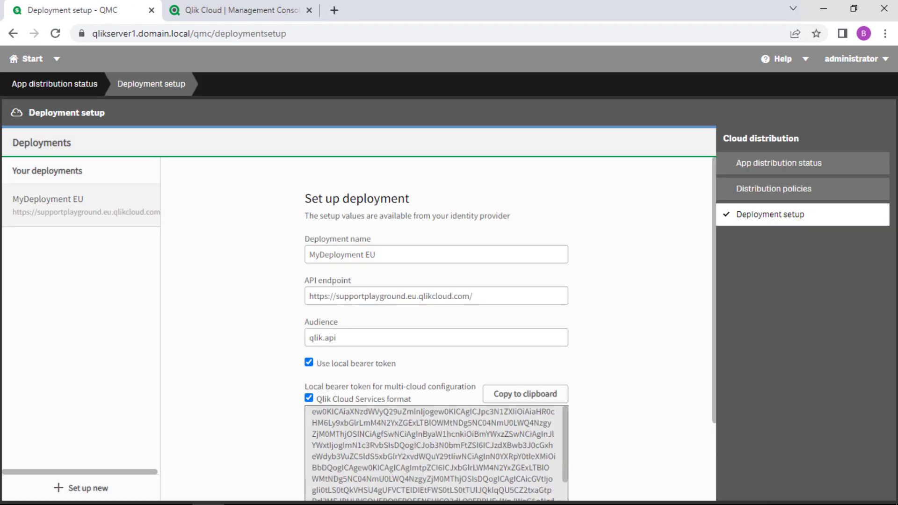
scroll(436, 327, down, 2)
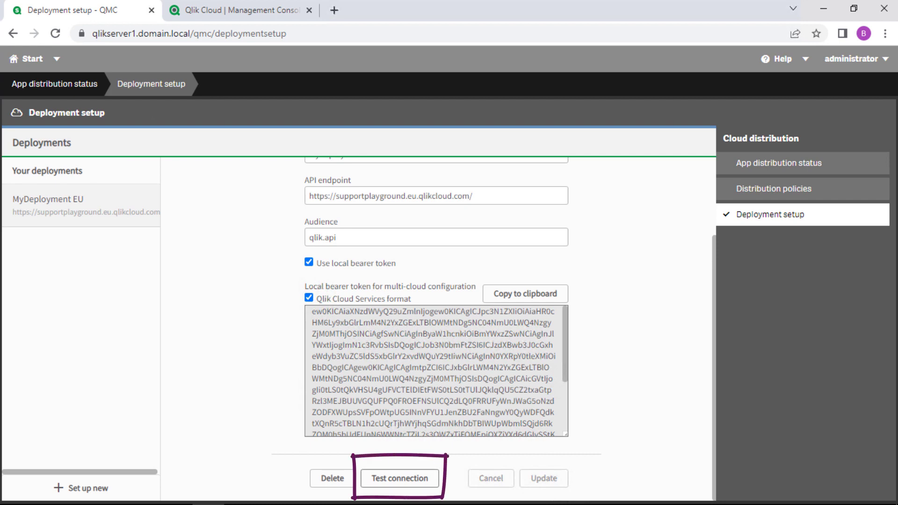
click(400, 479)
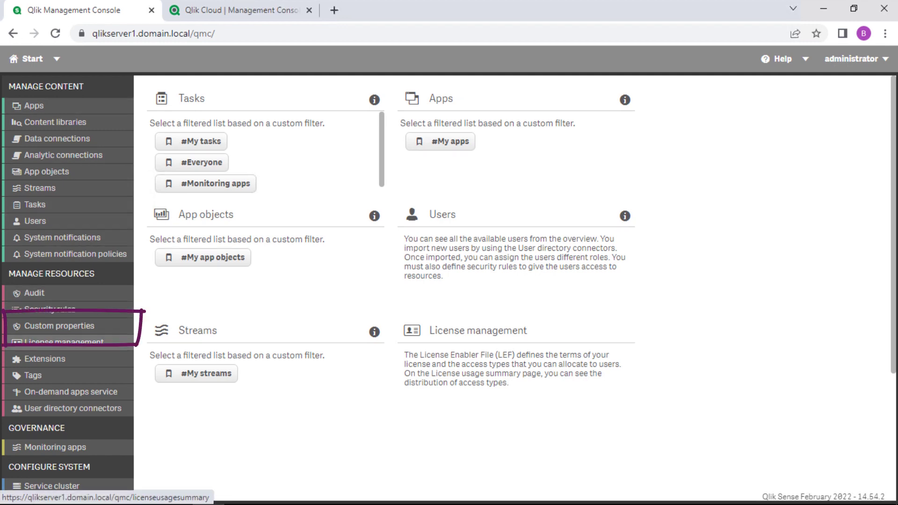
Create a custom property named deployments, described as "Multi-cloud deployments", for the Apps resource type
click(59, 326)
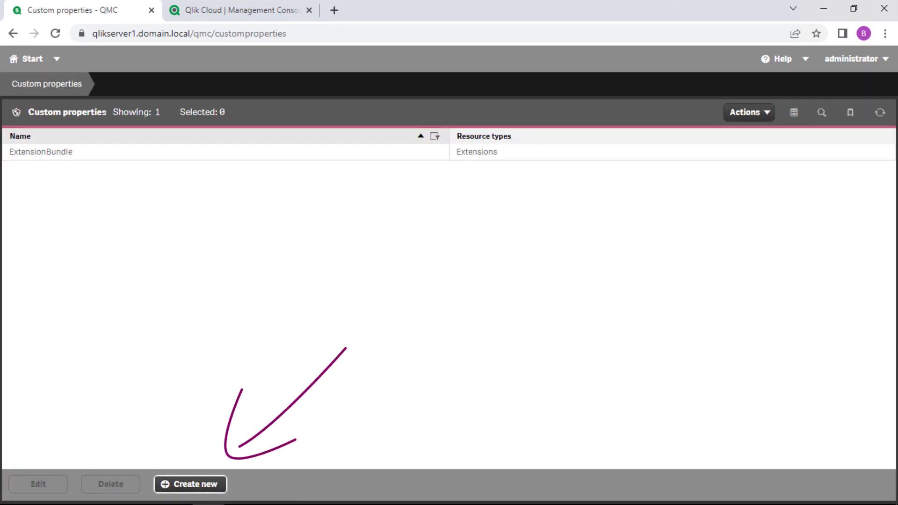
click(190, 484)
text(deployments)
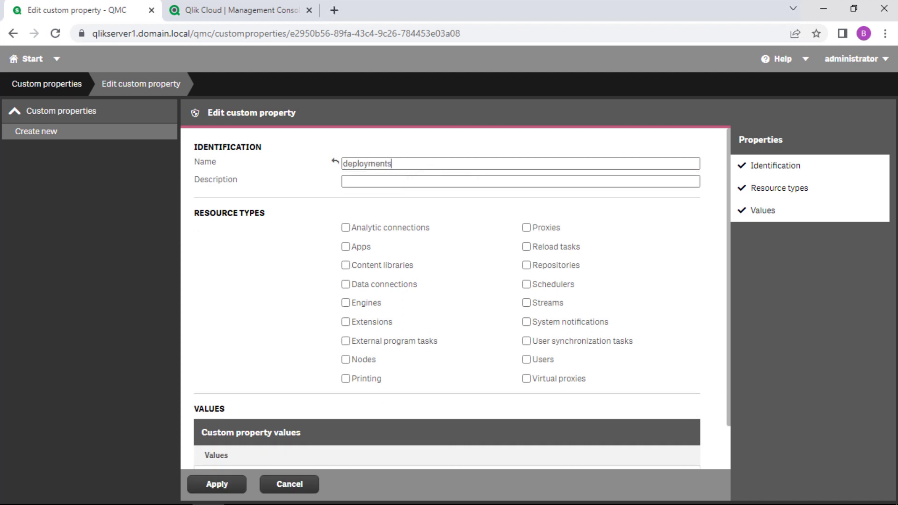
key(Tab)
text(Multi-c)
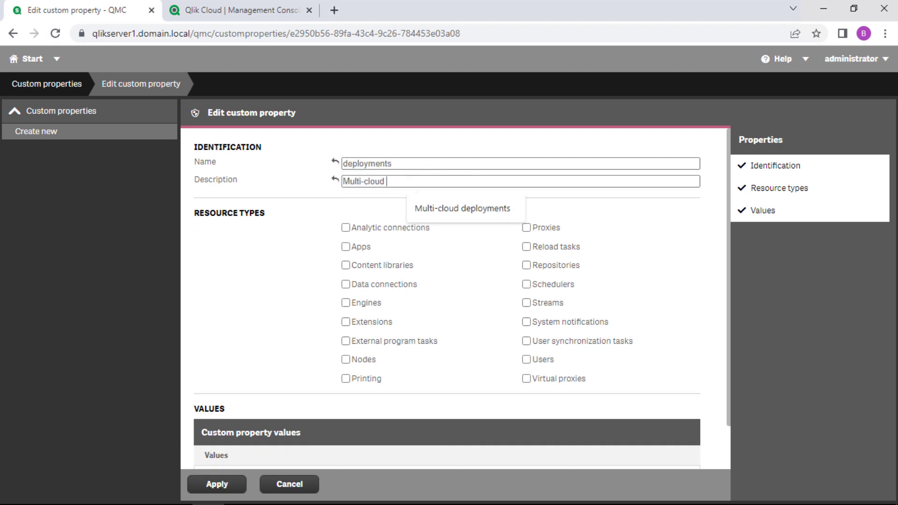
text(loud deployments)
click(346, 247)
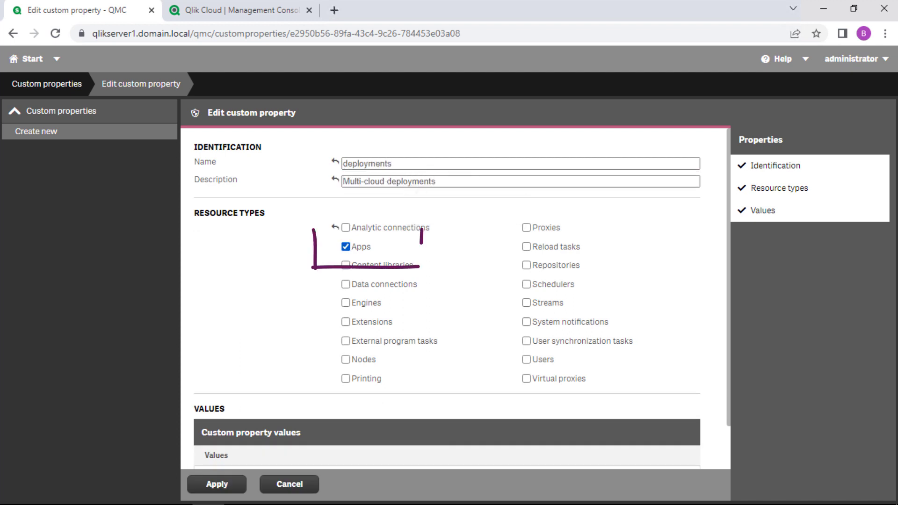
Add the values "MyDeployment EU" and "My other deployment" to the custom property
scroll(449, 300, down, 1)
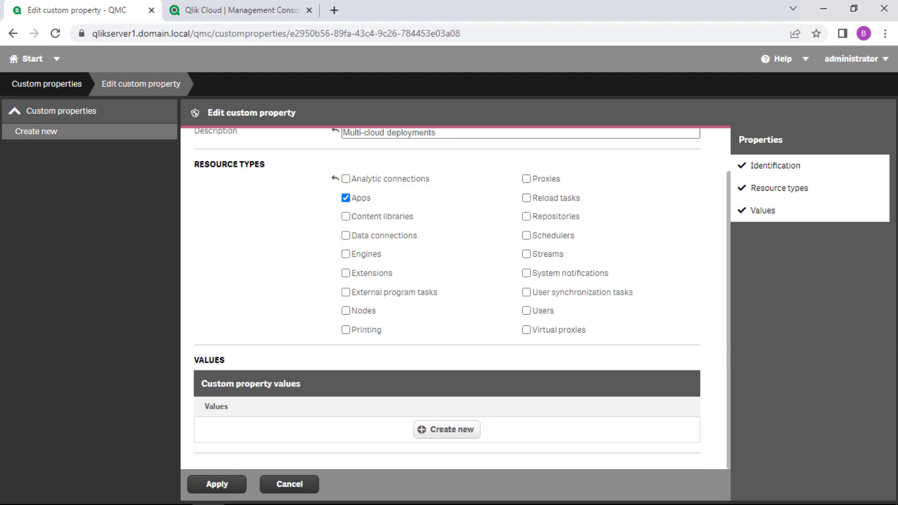
click(447, 429)
text(MyDeployment EU)
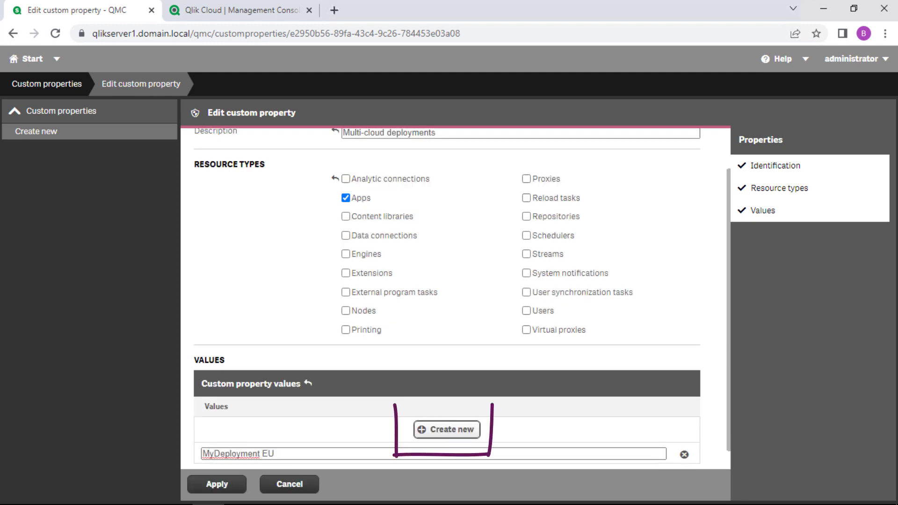
click(446, 429)
text(My other )
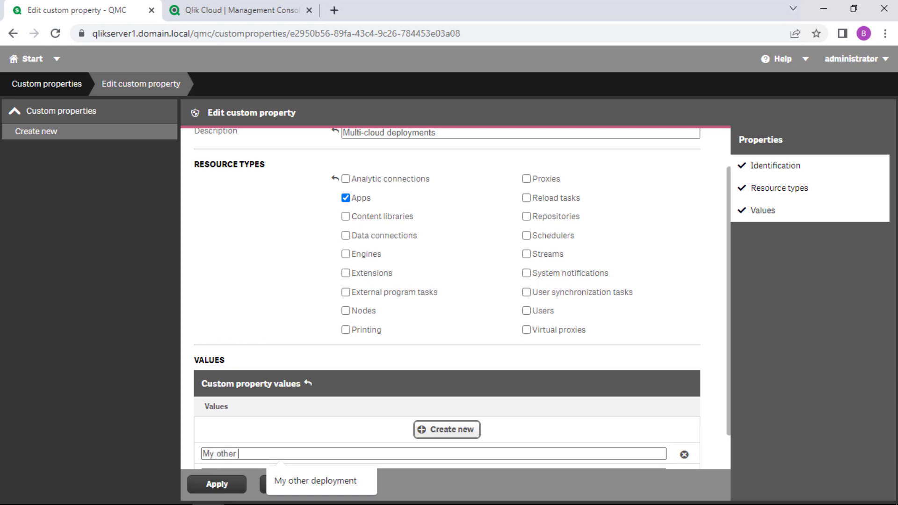
text(deployment)
key(Return)
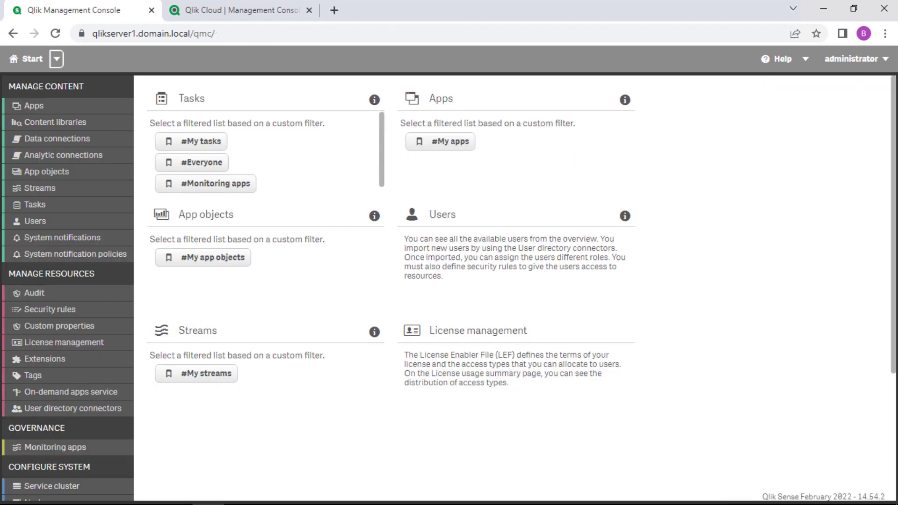
Assign the deployments value MyDeployment EU to the WhatsNewMay2022 app and apply the change
click(33, 106)
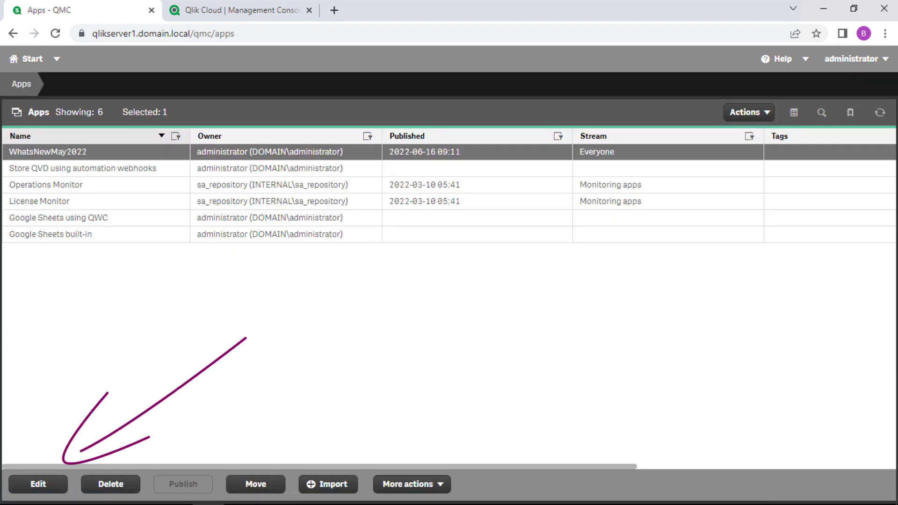
click(38, 485)
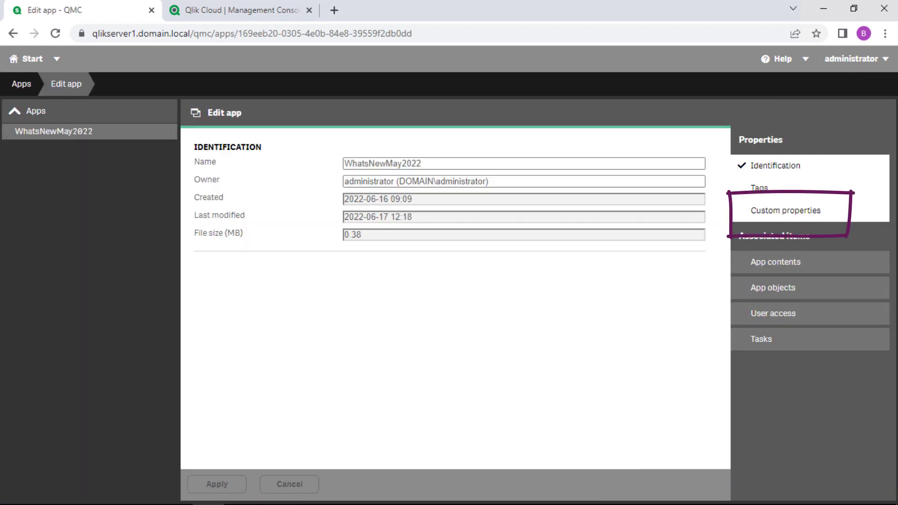
click(785, 211)
click(524, 283)
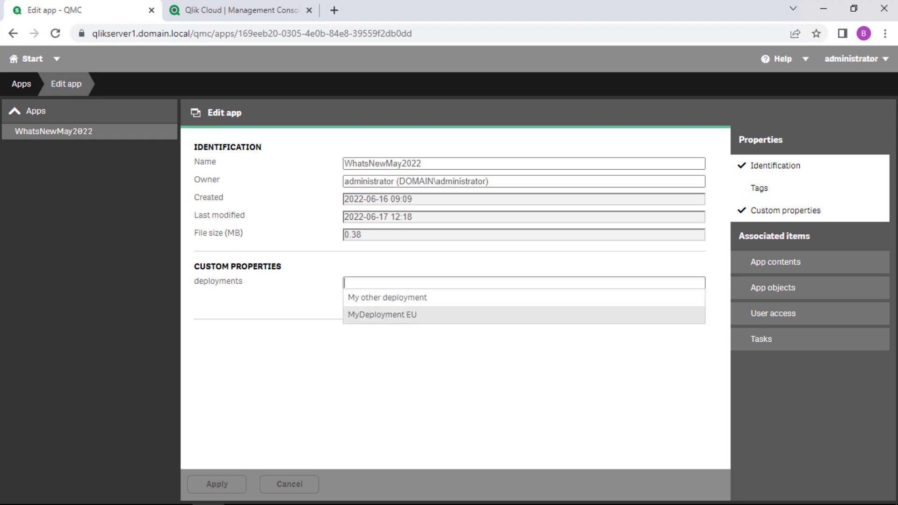
click(382, 315)
click(217, 485)
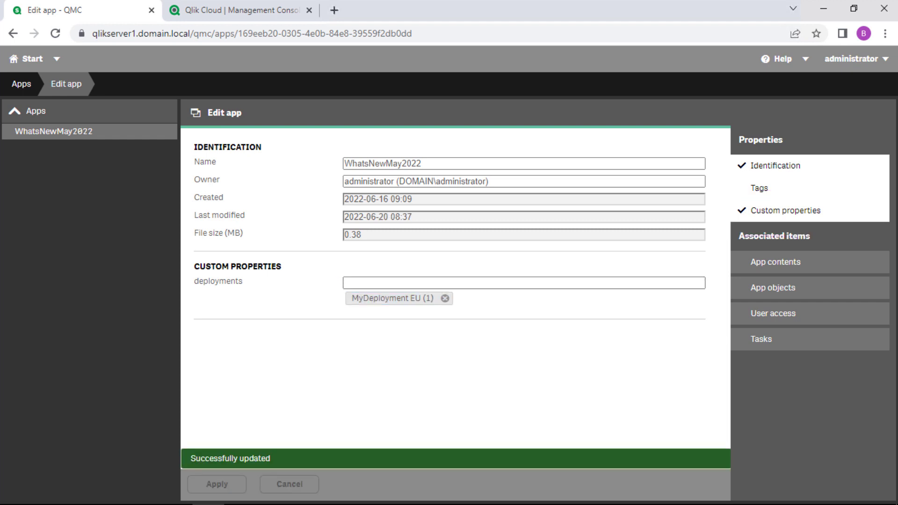
Create a cloud distribution policy named "Distribute to Cloud" from the Distribution_App template
click(32, 59)
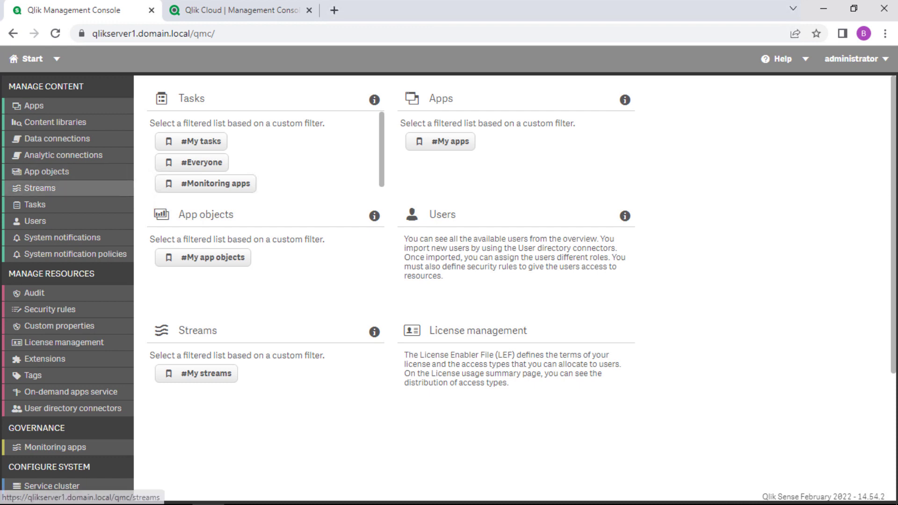
scroll(70, 374, down, 4)
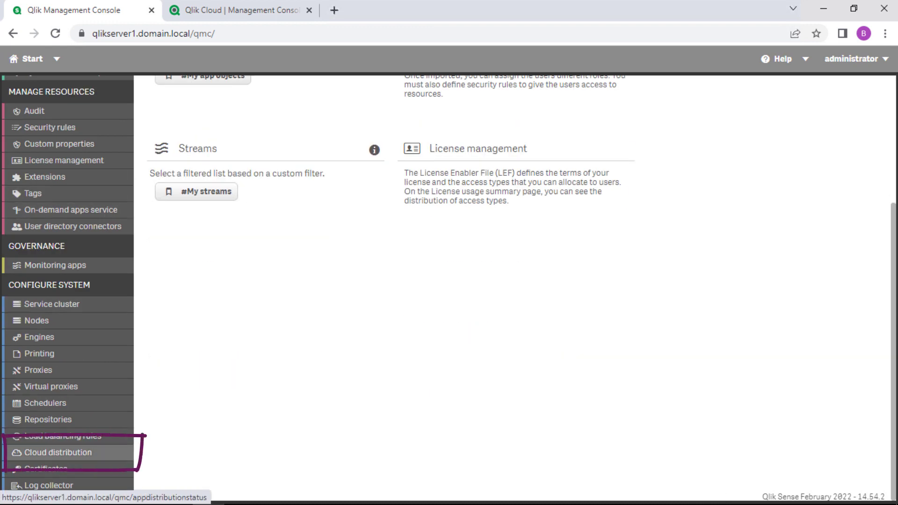
click(58, 453)
click(774, 189)
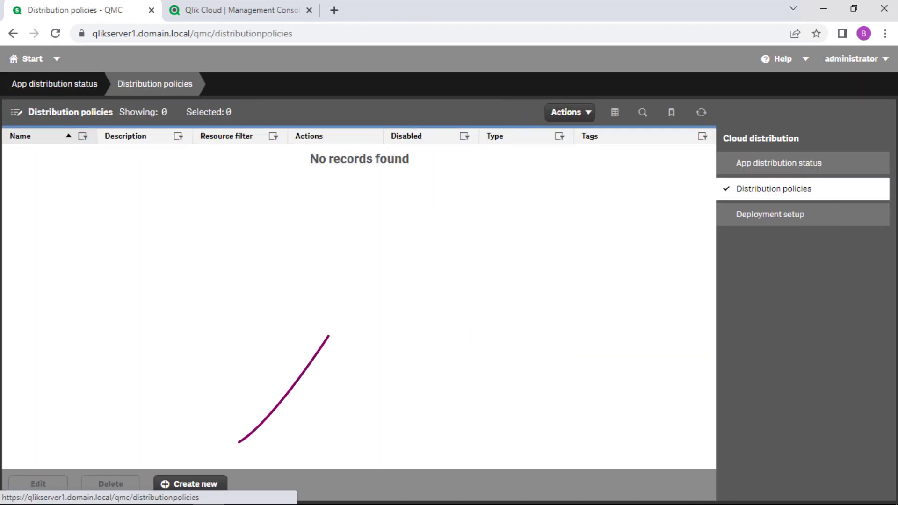
click(190, 484)
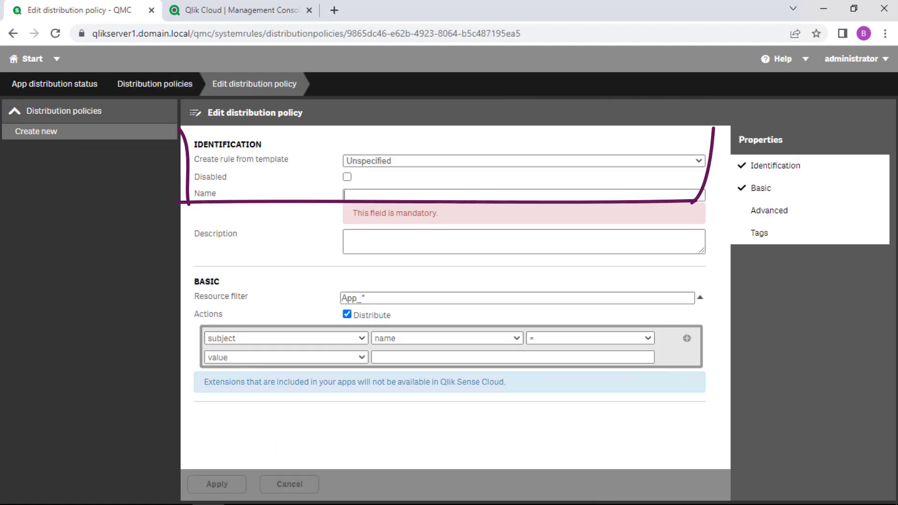
click(524, 161)
click(524, 184)
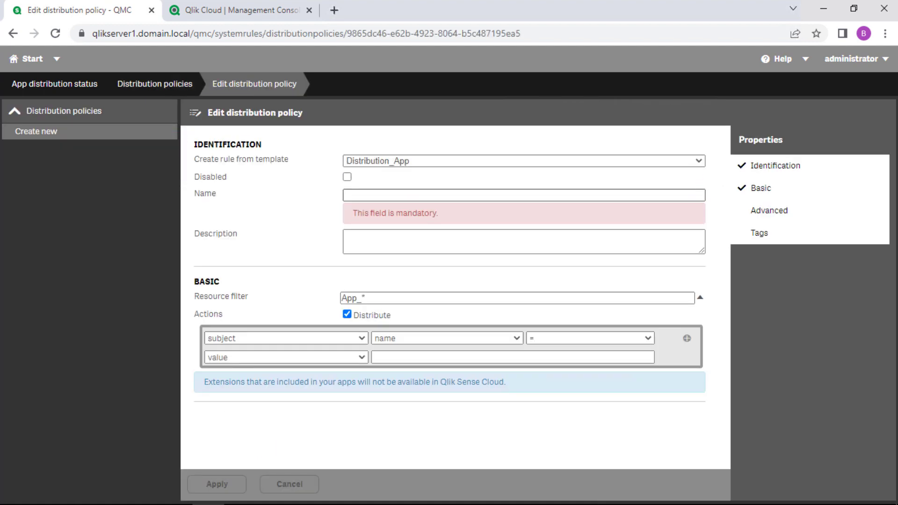
text(Distribute to Cloud)
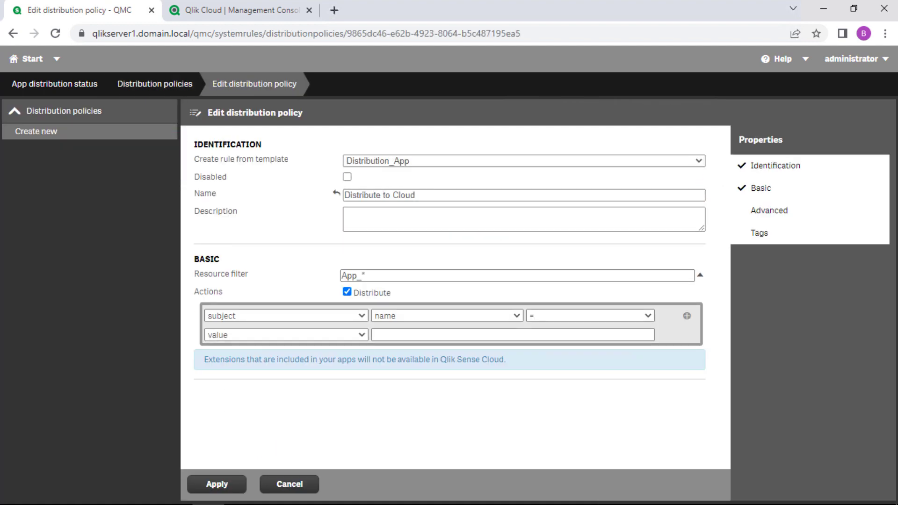
click(286, 335)
click(287, 372)
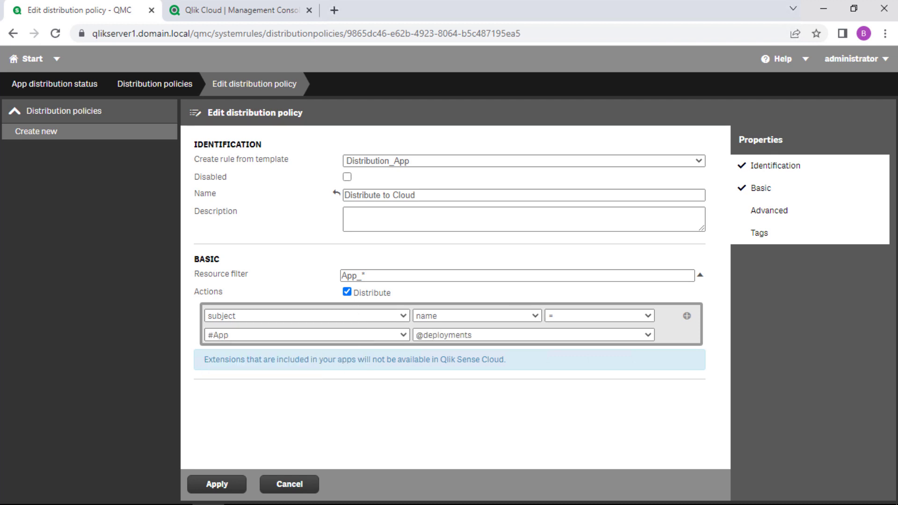
click(217, 484)
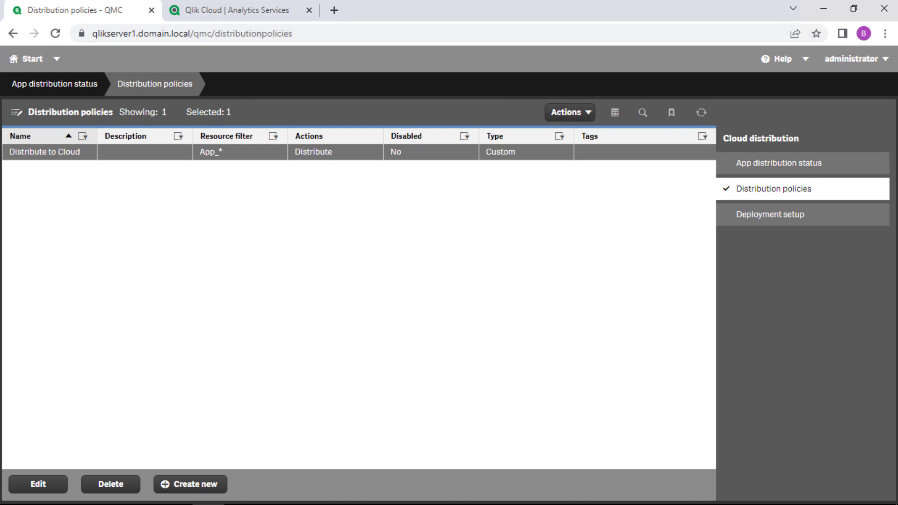
Switch to the Qlik Cloud hub, refresh it and view the details of the distributed WhatsNewMay2022 app
key(ctrl+Tab)
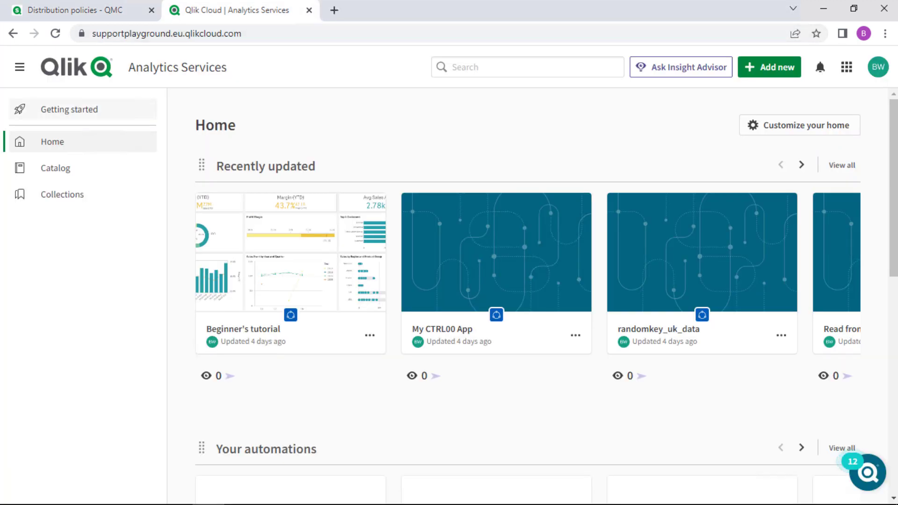
click(55, 34)
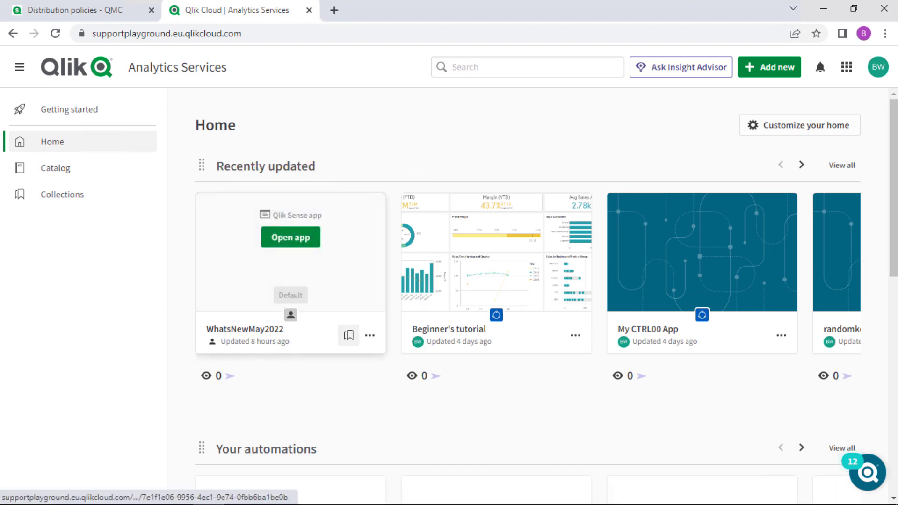
click(370, 335)
click(315, 362)
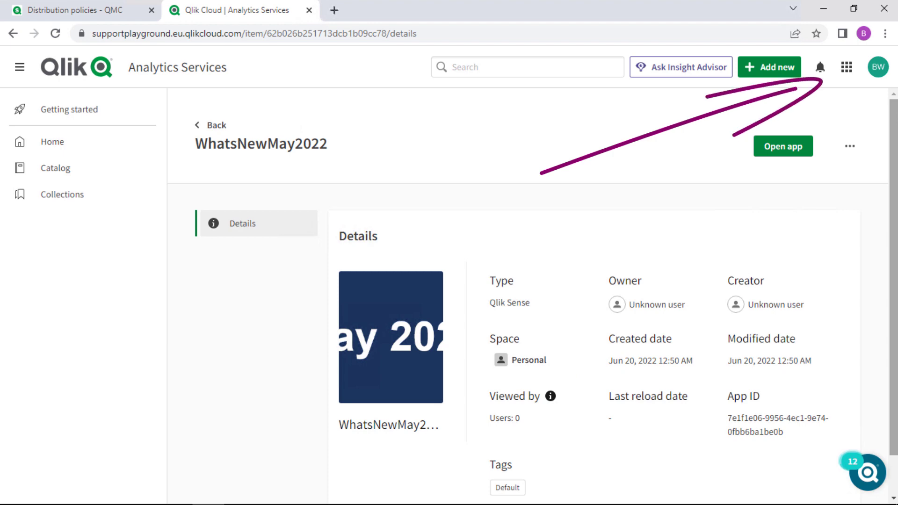
In the Qlik Cloud Management Console, assign the staged WhatsNewMay2022 app to the space My Managed space
click(847, 67)
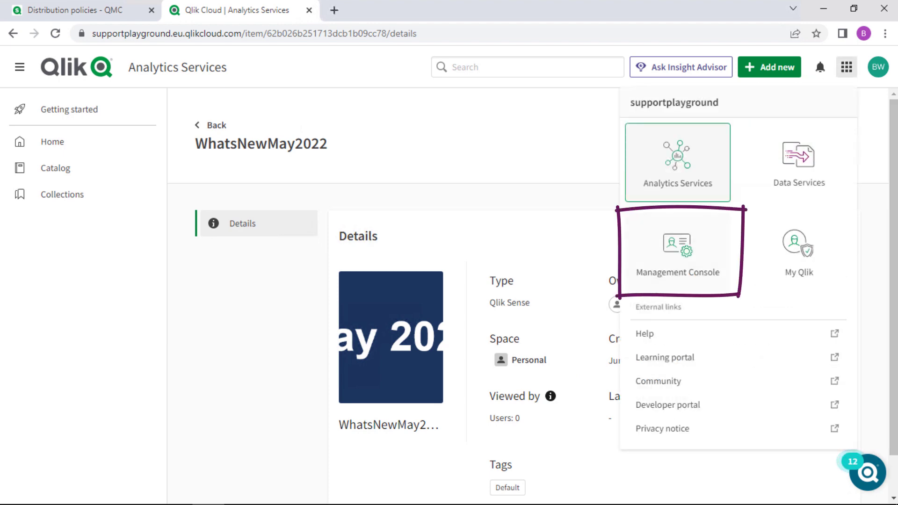
click(678, 255)
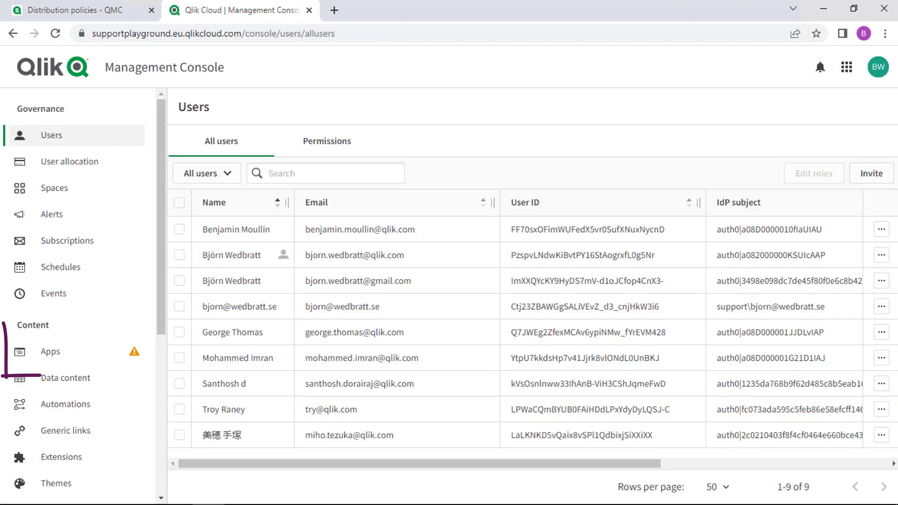
click(127, 351)
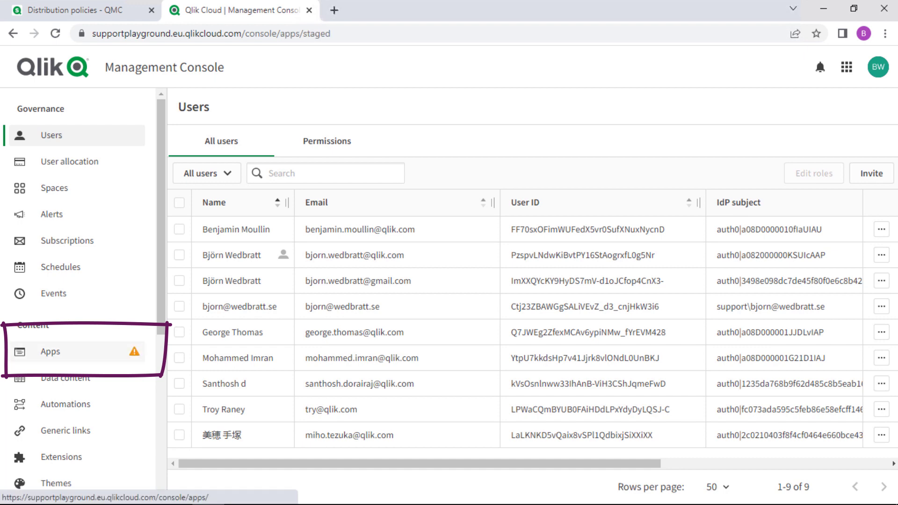
click(187, 229)
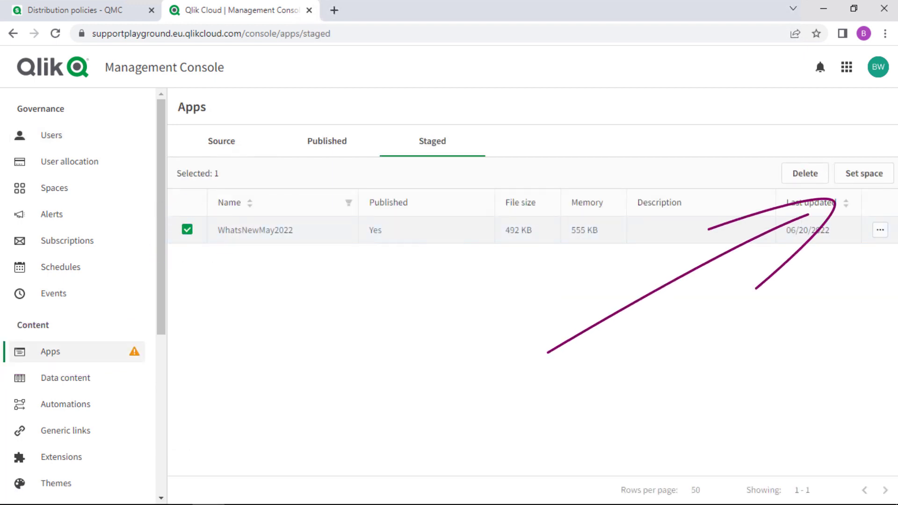
click(864, 173)
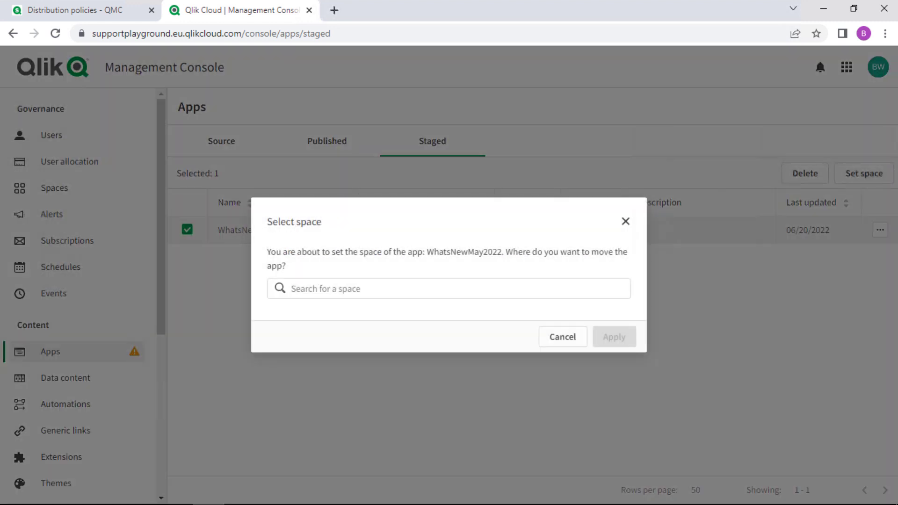
click(449, 288)
click(331, 338)
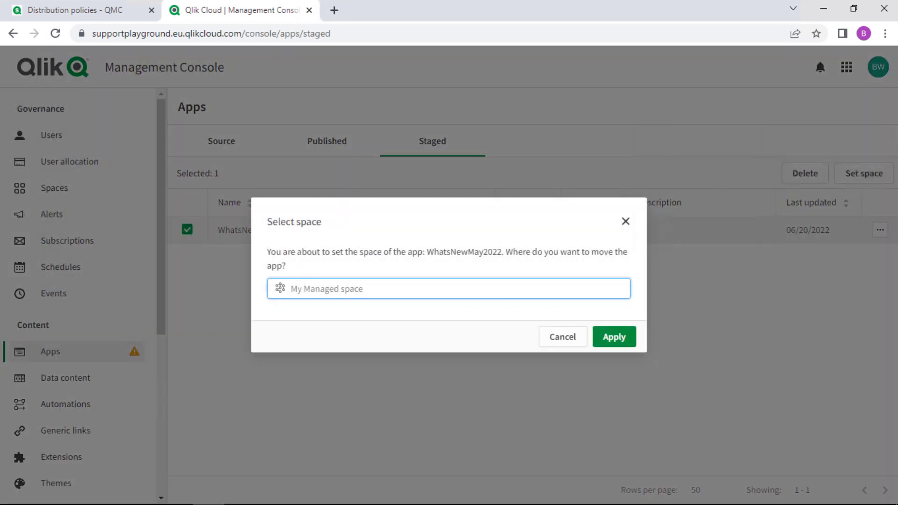
click(615, 337)
Return to Analytics Services and check the details of the WhatsNewMay2022 app after its move to the managed space
click(847, 67)
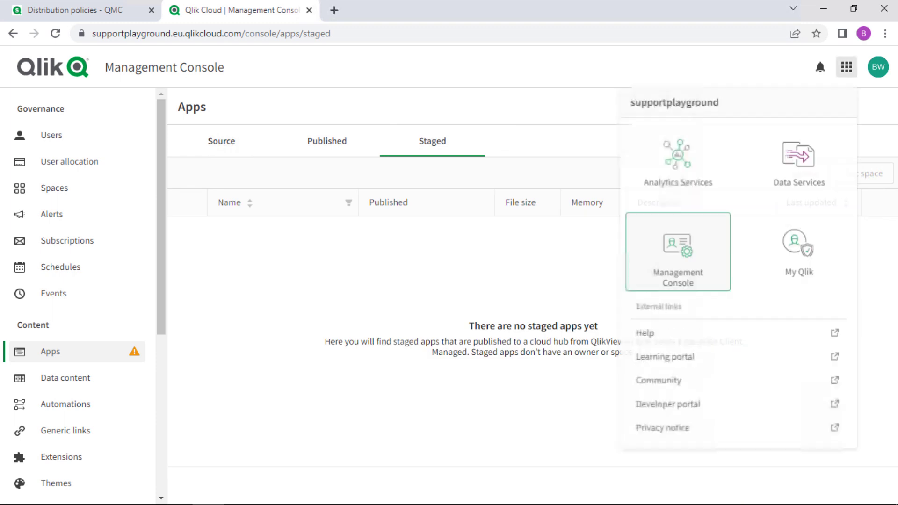
click(678, 161)
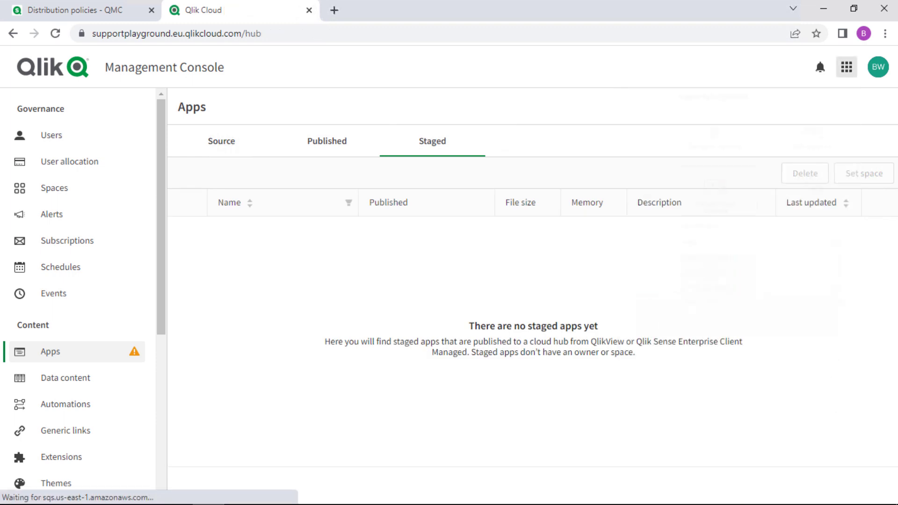
click(370, 335)
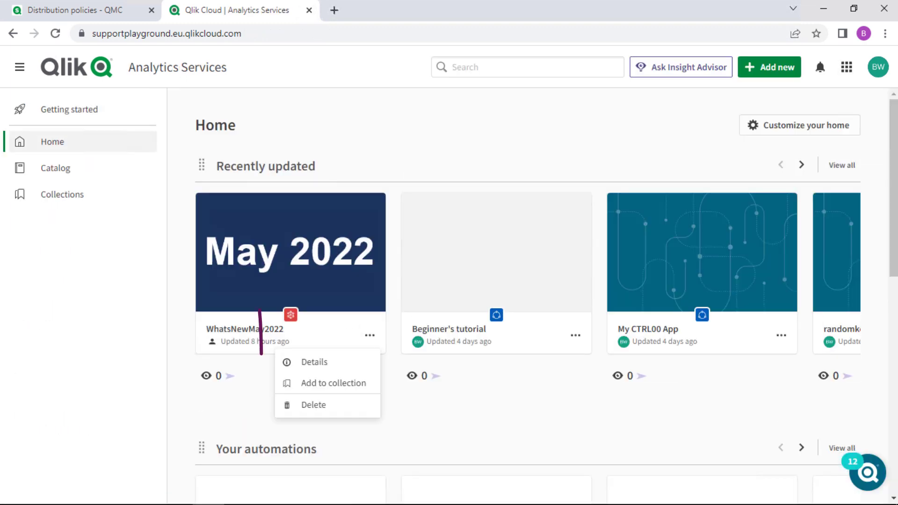
click(314, 362)
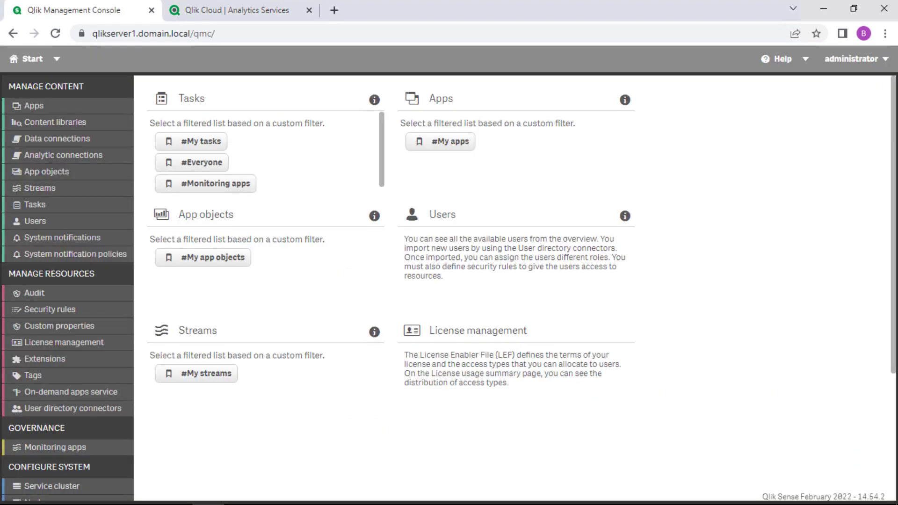
Import Qlik Sense Visualization Showcase.qvf into the apps of the Qlik Sense server, keeping the suggested app name
click(34, 106)
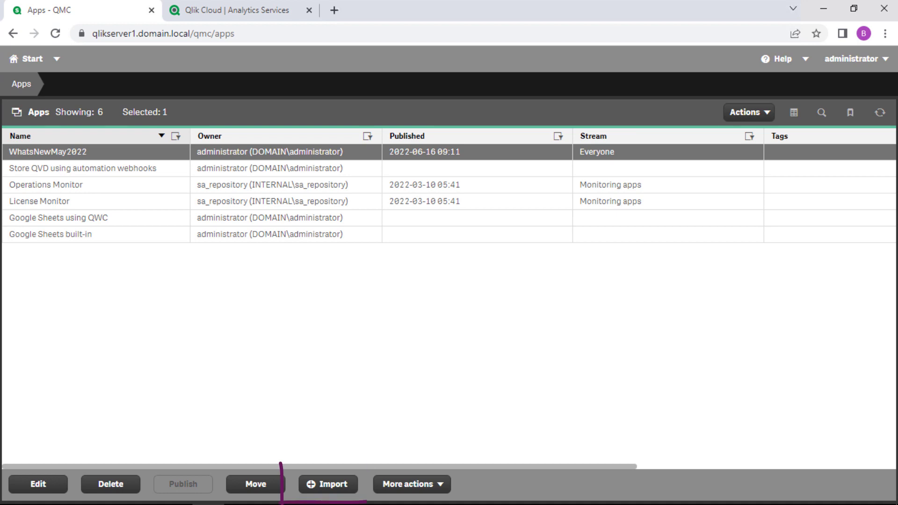
click(328, 484)
click(359, 187)
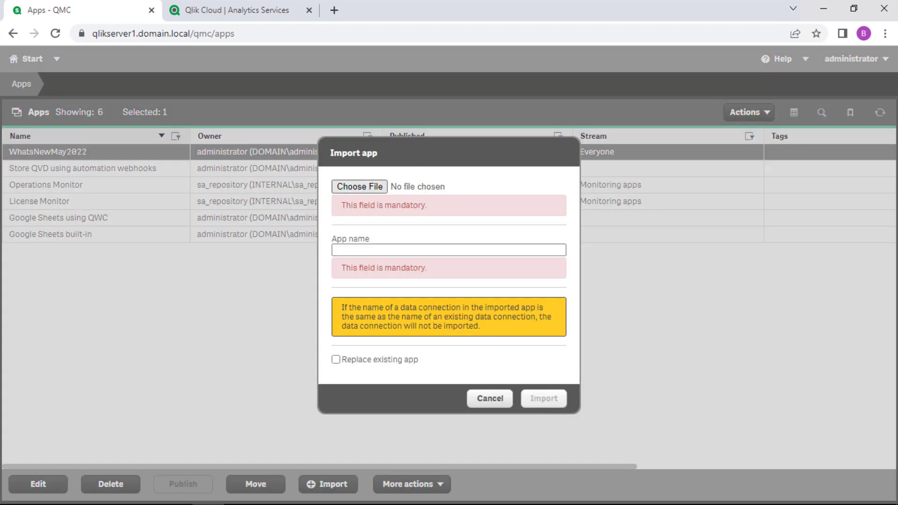
double_click(199, 104)
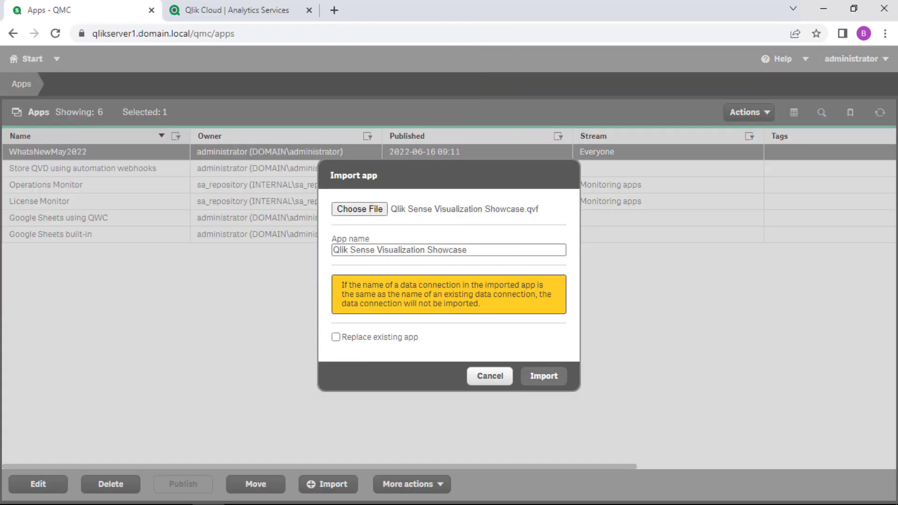
click(544, 376)
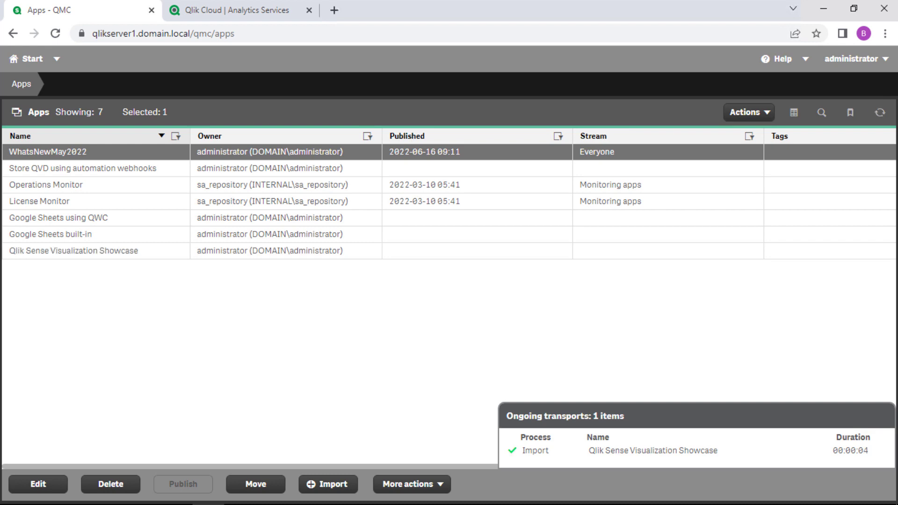
Assign the deployments value MyDeployment EU to the Qlik Sense Visualization Showcase app and apply the change
click(74, 251)
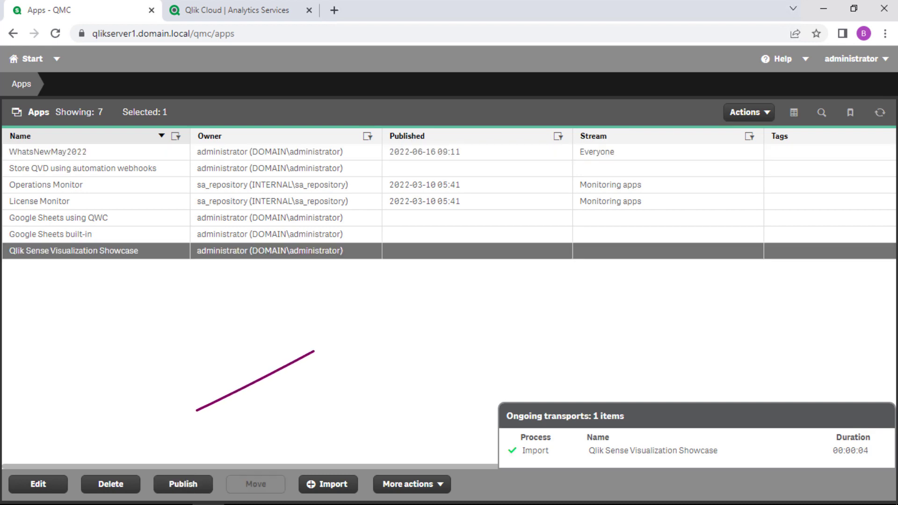
click(38, 484)
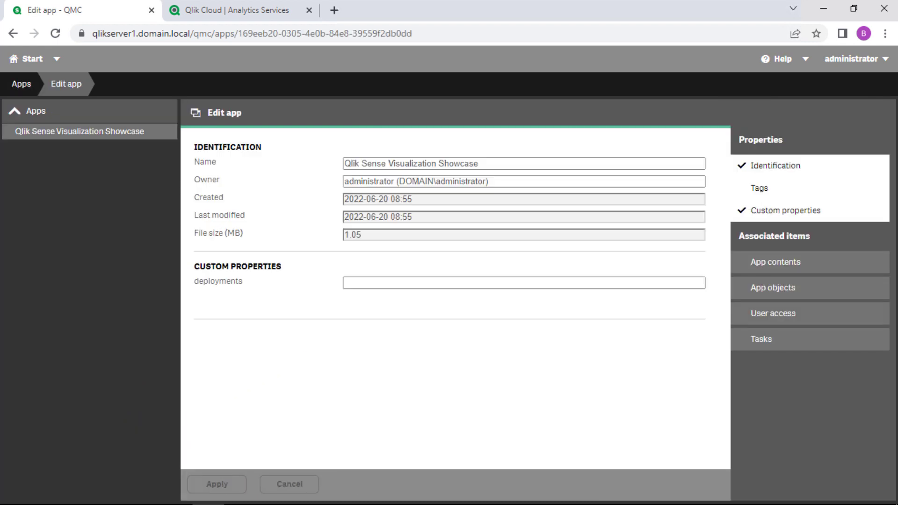
click(524, 283)
click(384, 315)
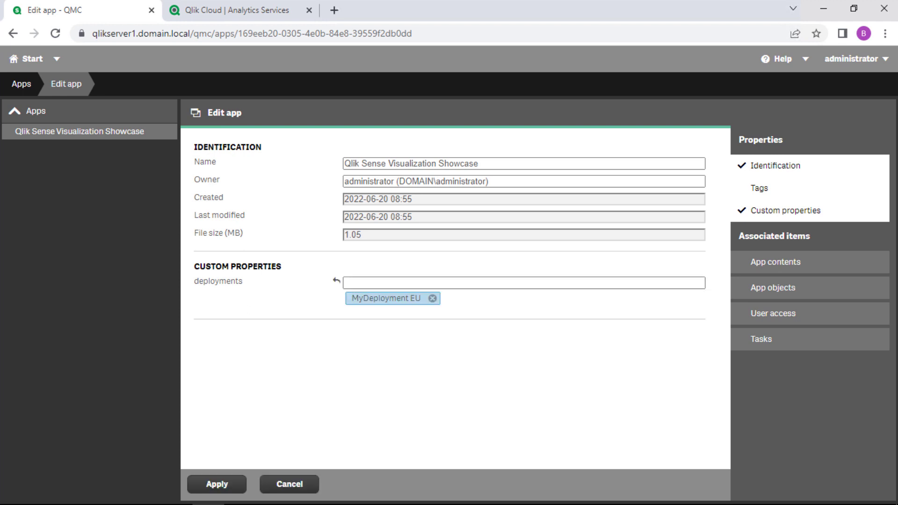
click(217, 484)
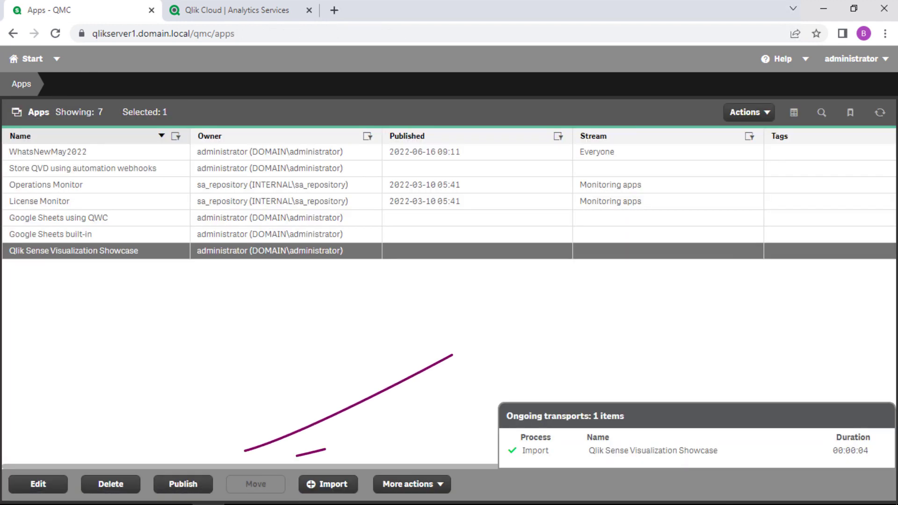
Publish the Qlik Sense Visualization Showcase app to a stream under its existing name
click(183, 484)
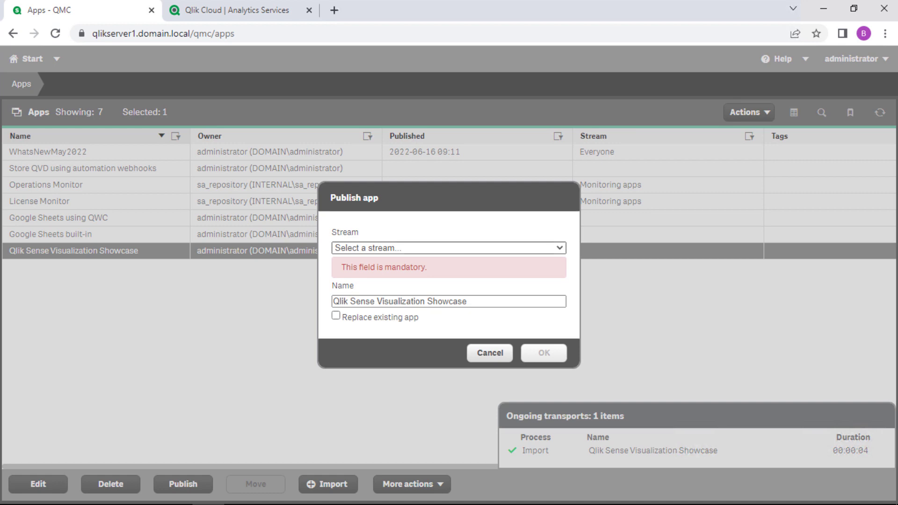
click(448, 259)
click(354, 271)
key(Return)
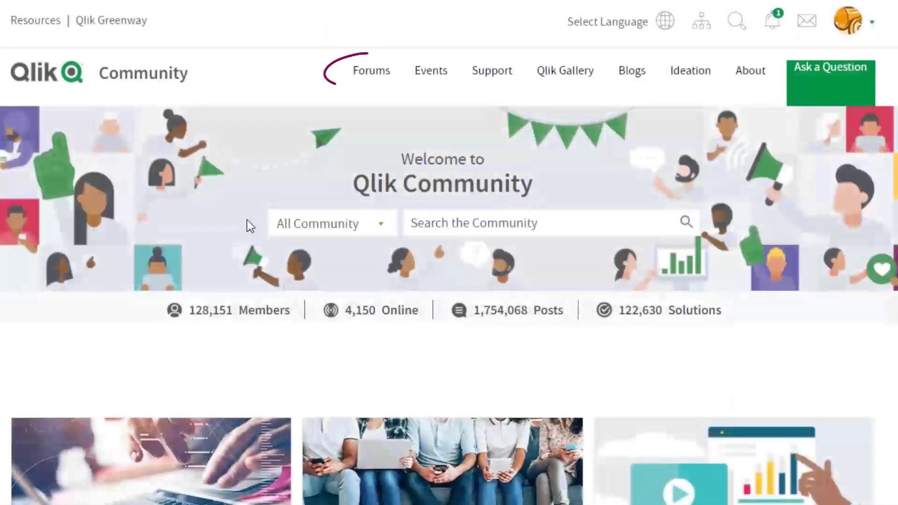
Look through the Data Analytics and Data Integration forum categories on the Qlik Community site
mouse_move(365, 79)
mouse_move(362, 110)
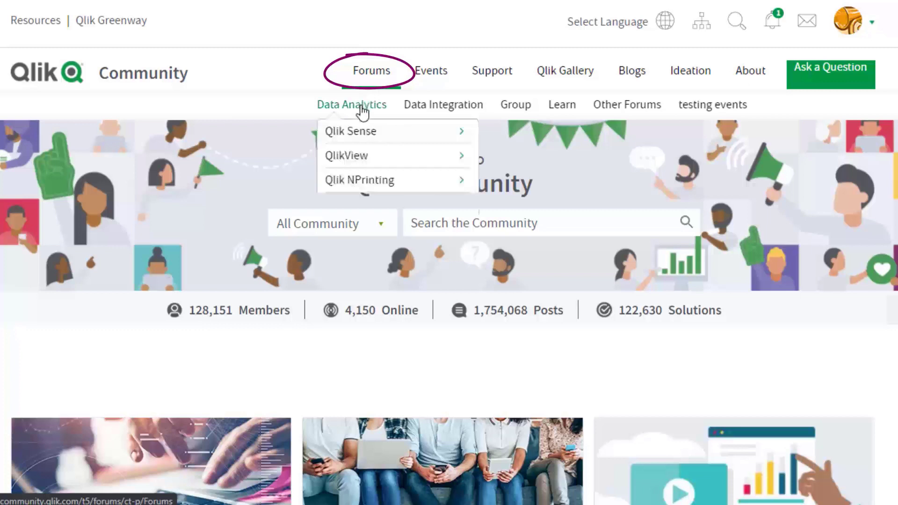
mouse_move(359, 132)
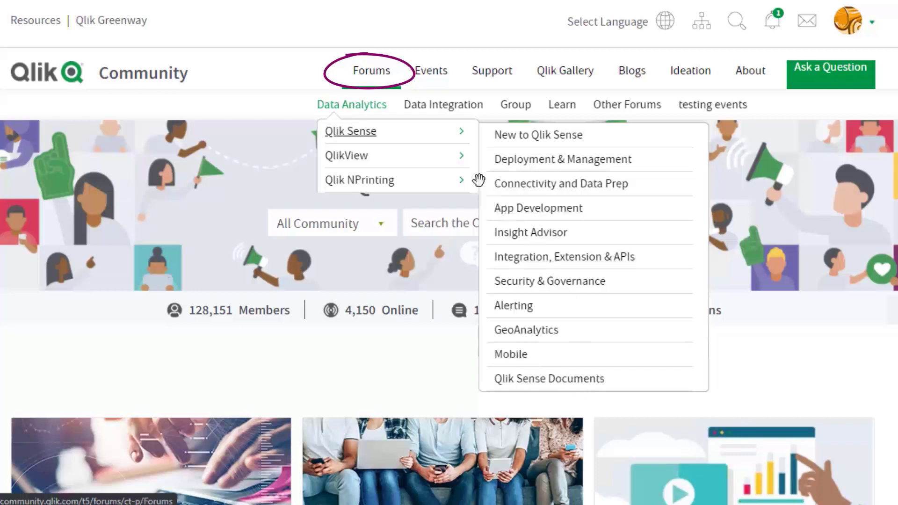
mouse_move(444, 105)
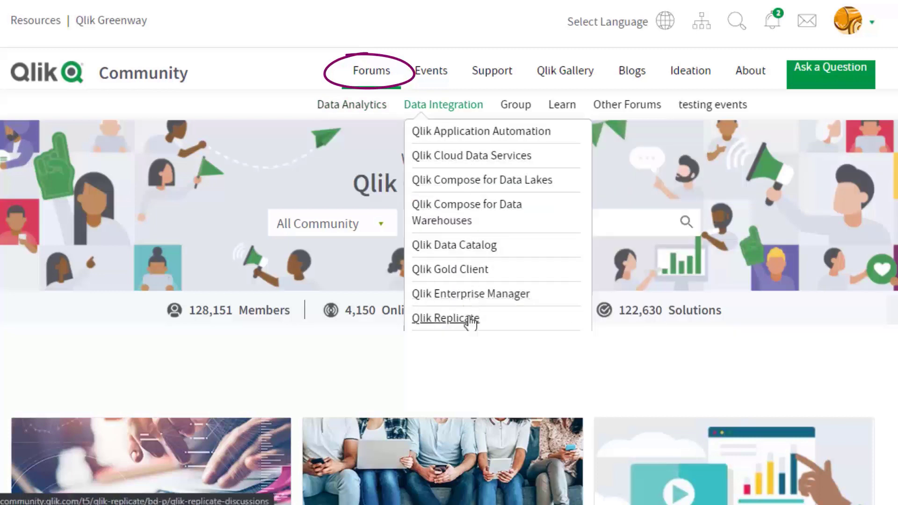
Search All Community for "Getting started with Qlik" from the Qlik Community home page
click(615, 224)
text(Getting started with Qlik)
click(380, 223)
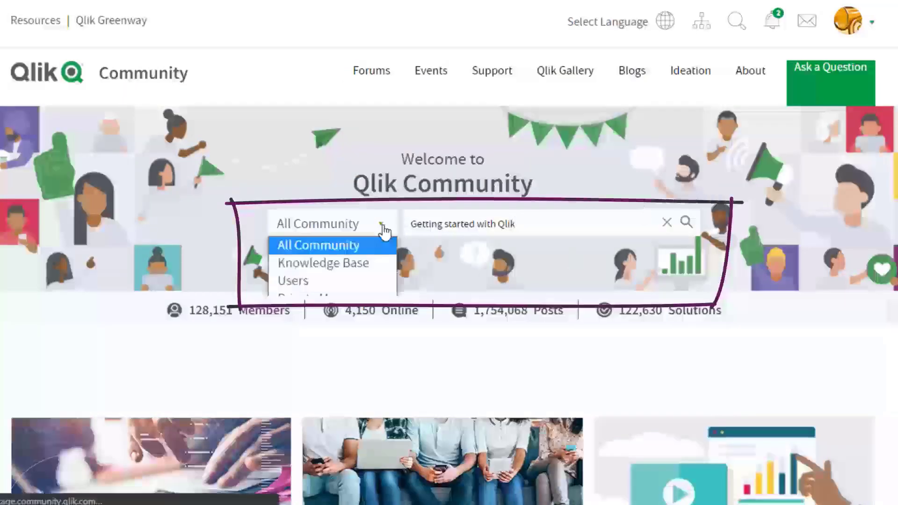
click(373, 248)
click(686, 223)
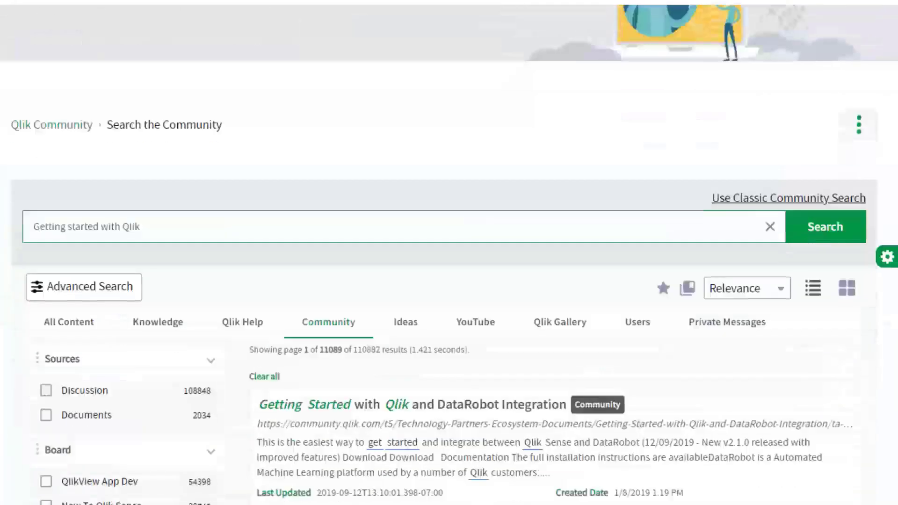
Look through the search results by source: Knowledge, Community, Qlik Help, Qlik Gallery, YouTube and All Content
click(158, 217)
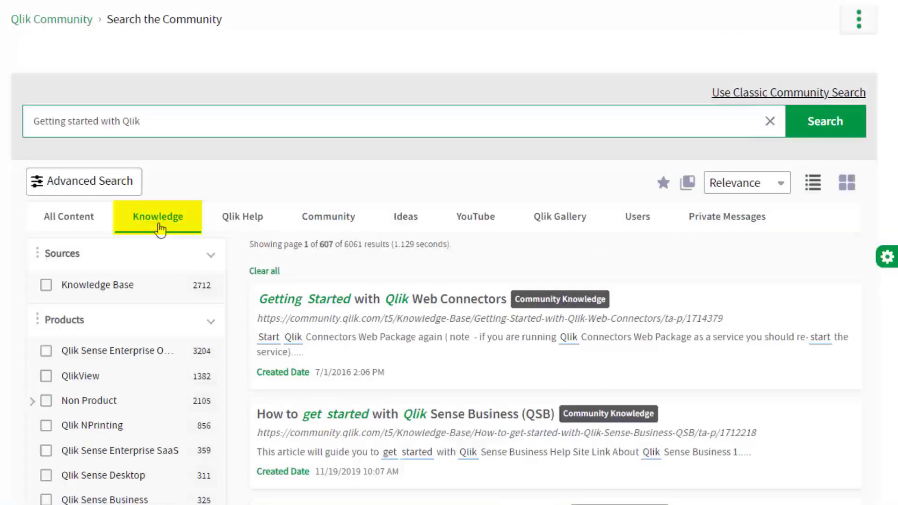
click(332, 227)
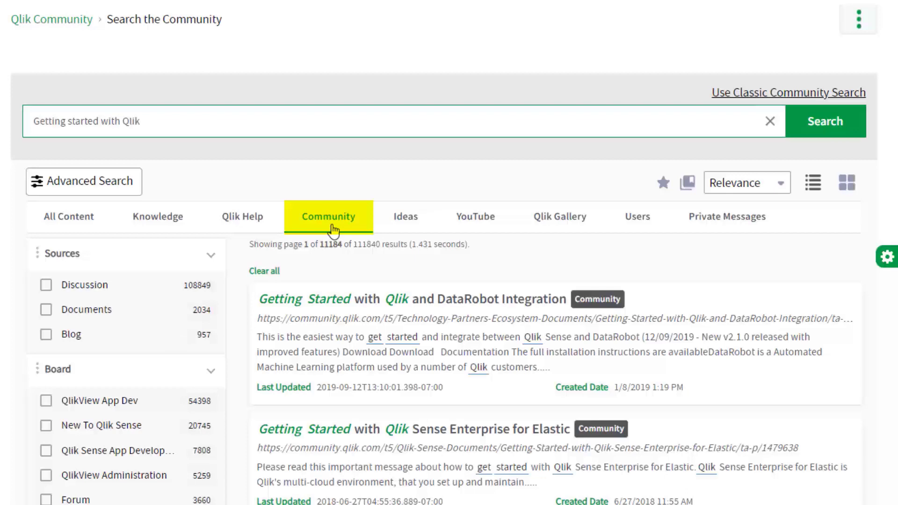
click(250, 231)
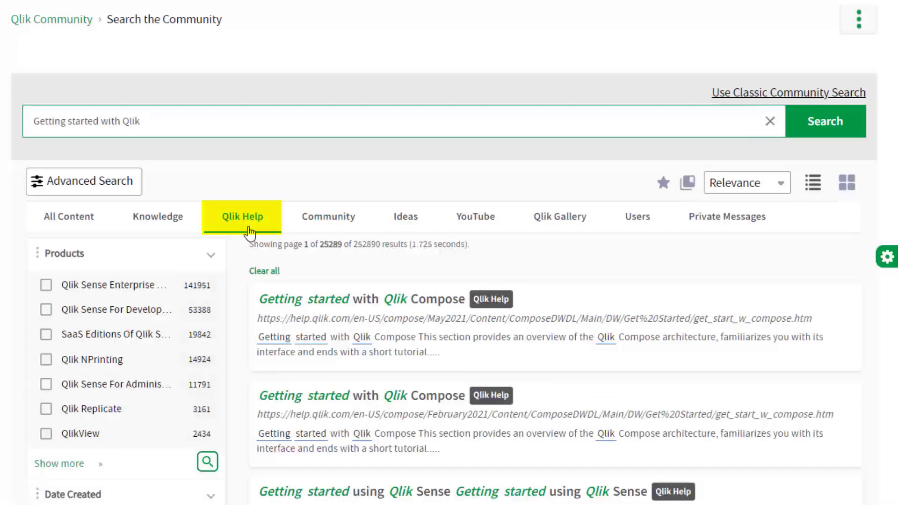
click(559, 233)
click(474, 230)
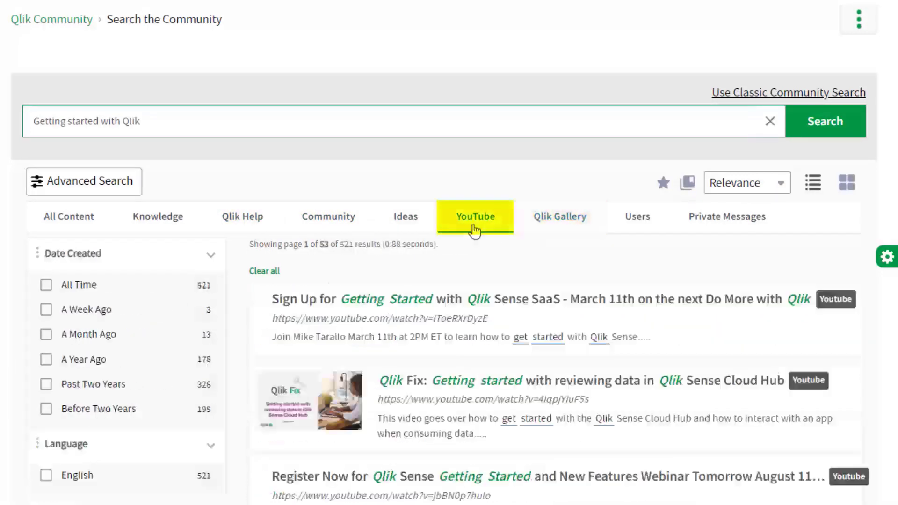
click(69, 230)
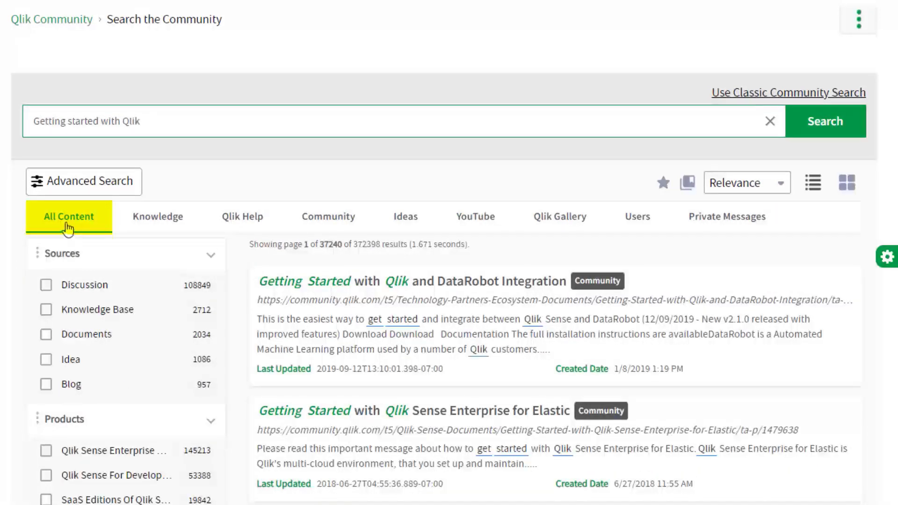
Open the community's Support page and browse its resource cards as far as Techspert Talks
scroll(488, 83, up, 6)
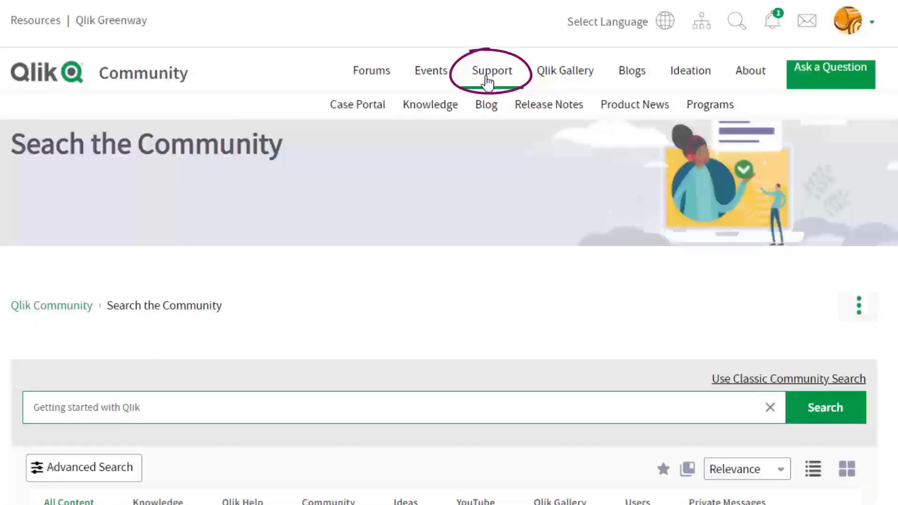
click(488, 83)
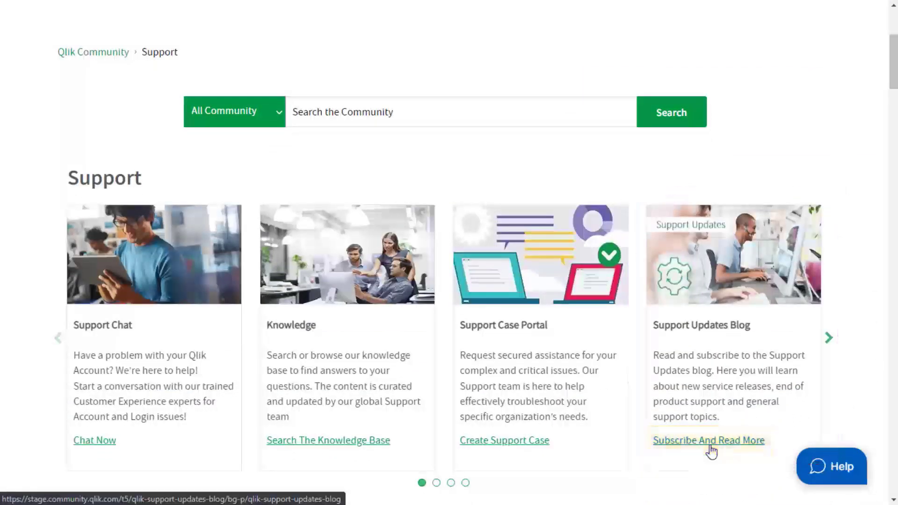
click(830, 339)
click(830, 339)
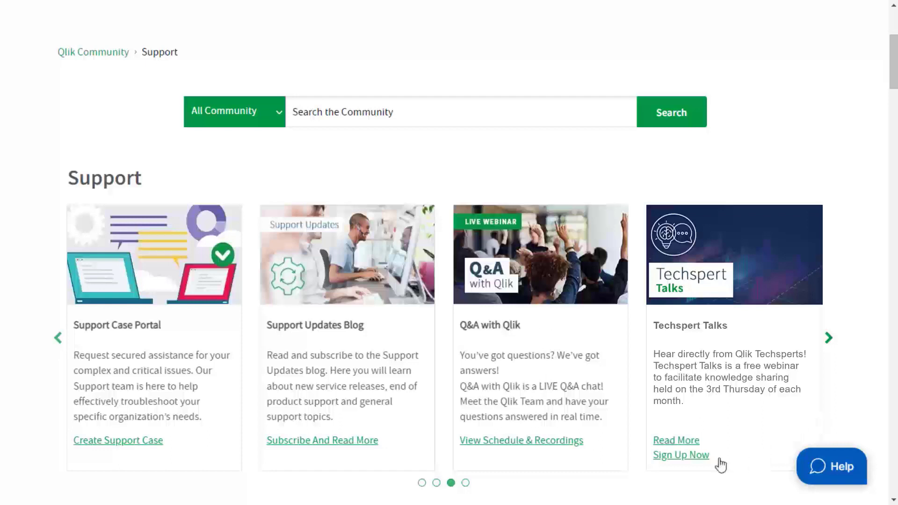